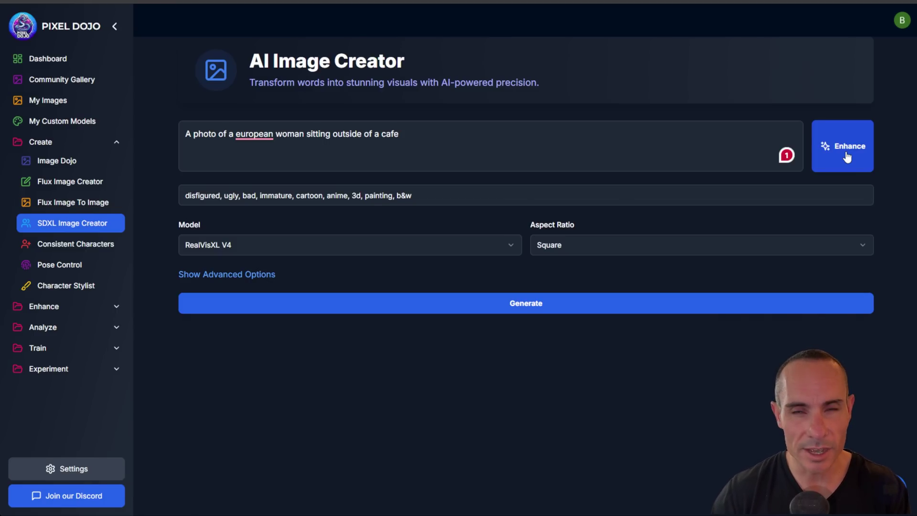
Enhance the short café prompt into a detailed description of the trench-coated woman in Paris.
click(847, 157)
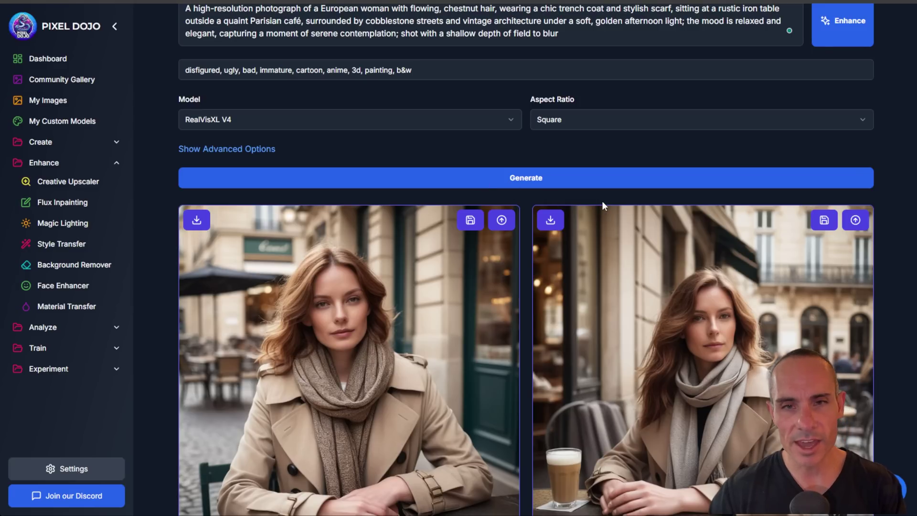
Save the first trench-coated café portrait to My Images.
scroll(603, 205, down, 3)
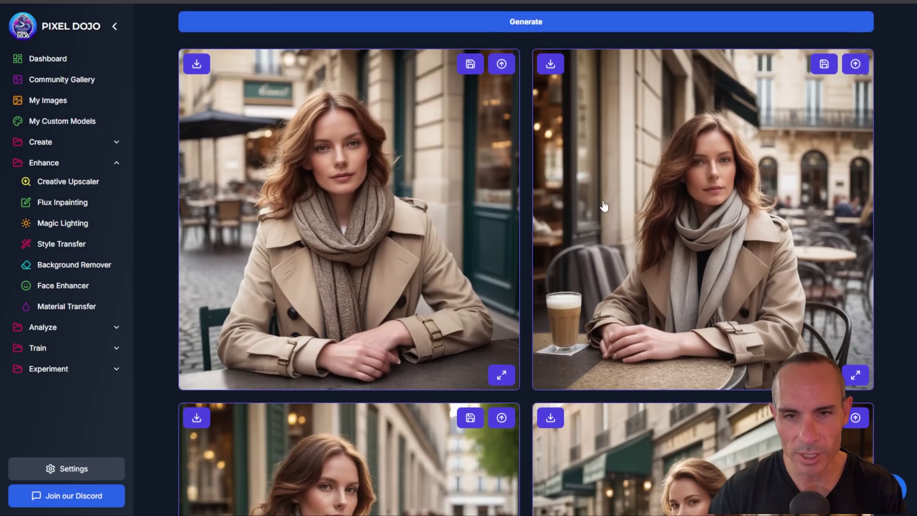
scroll(604, 205, down, 4)
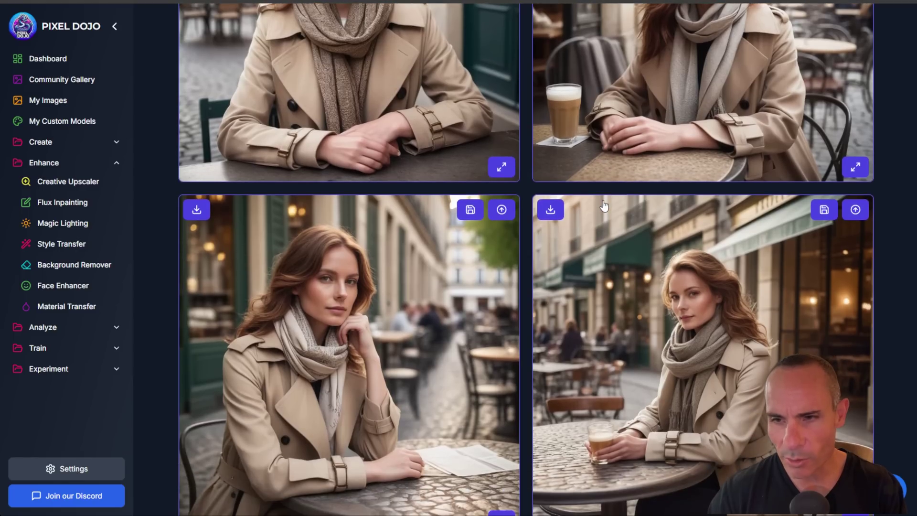
scroll(604, 206, up, 5)
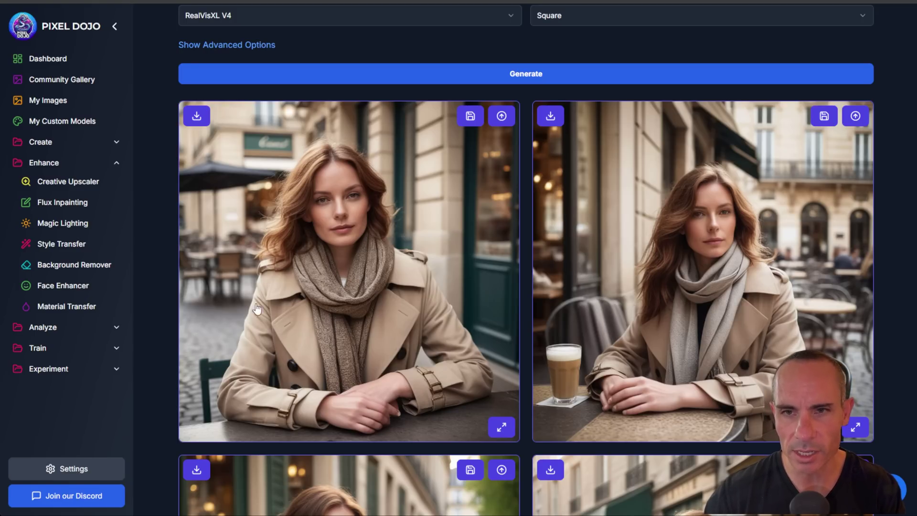
click(471, 118)
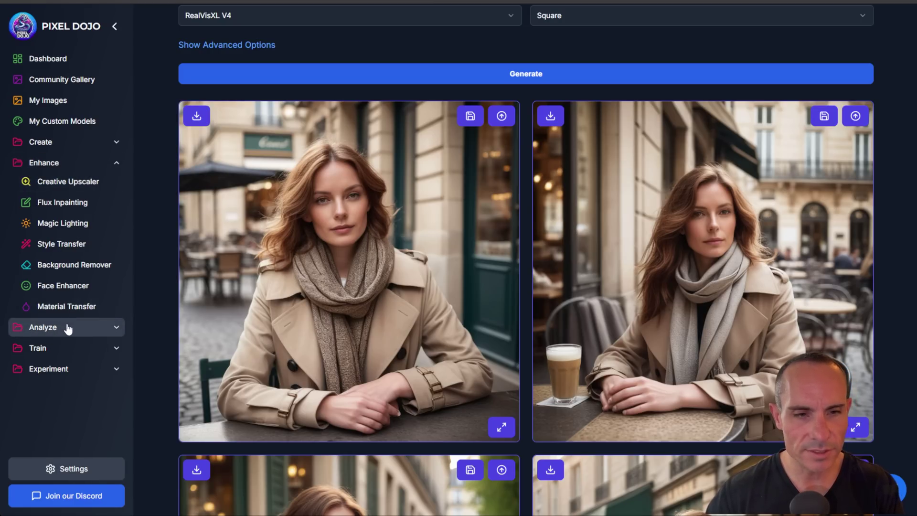
Load the saved café portrait into Face Enhancer and run Fix It at 0.5 balance.
click(88, 165)
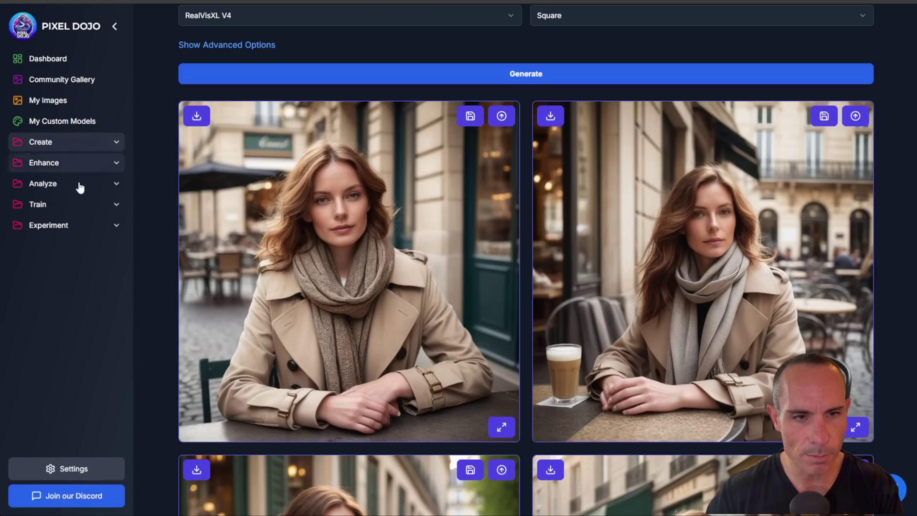
click(76, 186)
click(80, 165)
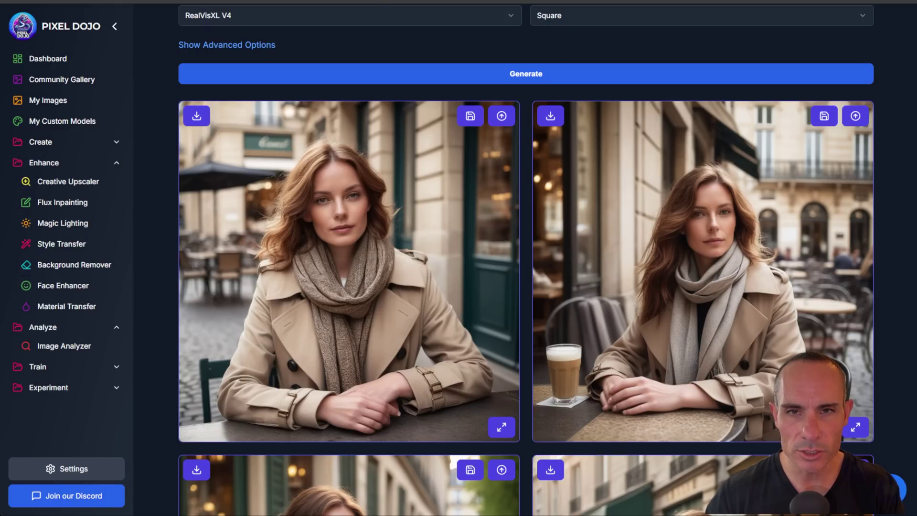
scroll(528, 152, up, 5)
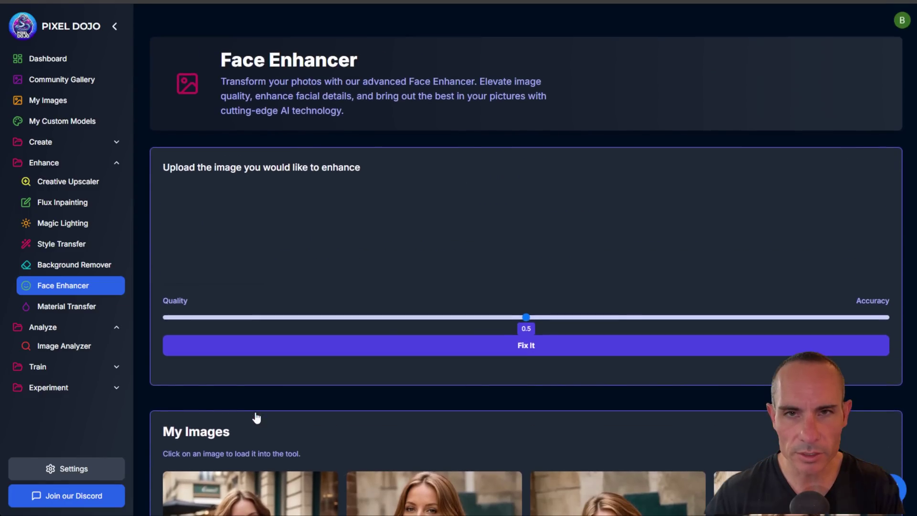
click(257, 419)
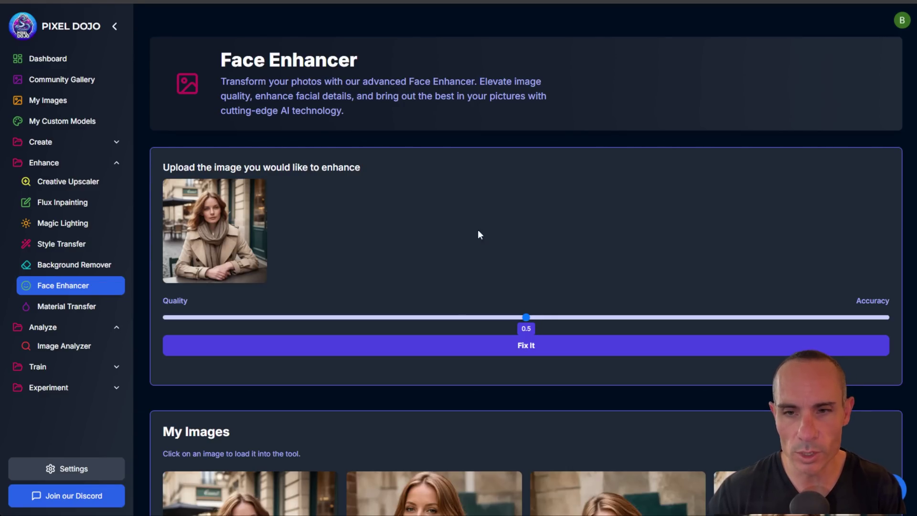
click(536, 347)
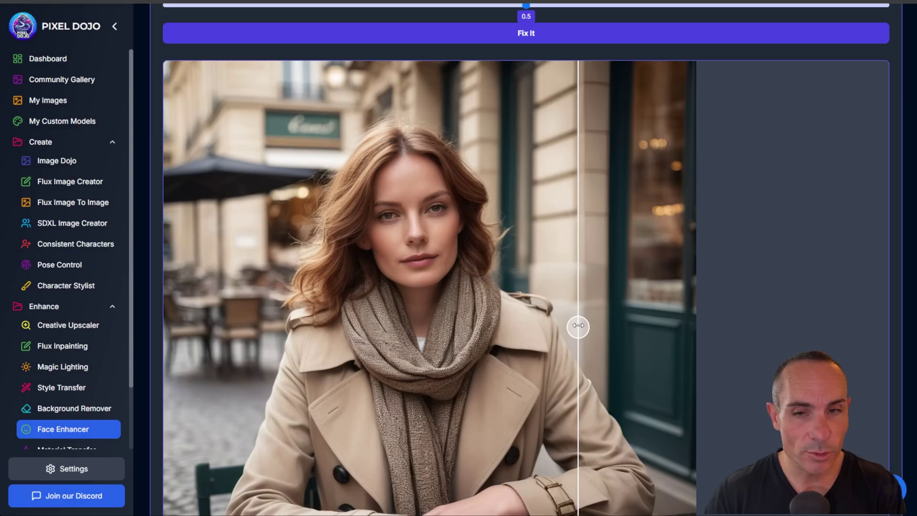
Sweep the before/after divider across the face to compare the enhanced portrait with the original.
drag(578, 326, 473, 307)
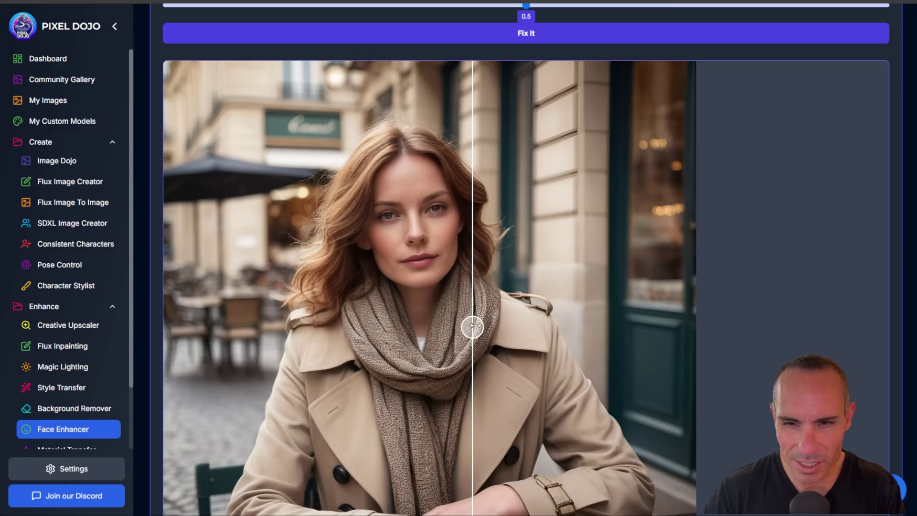
drag(484, 315, 335, 300)
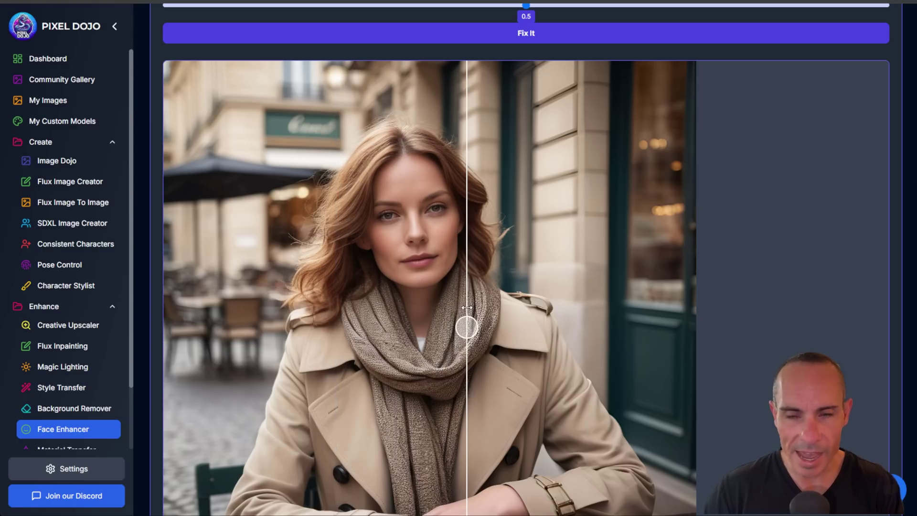
drag(467, 309, 327, 296)
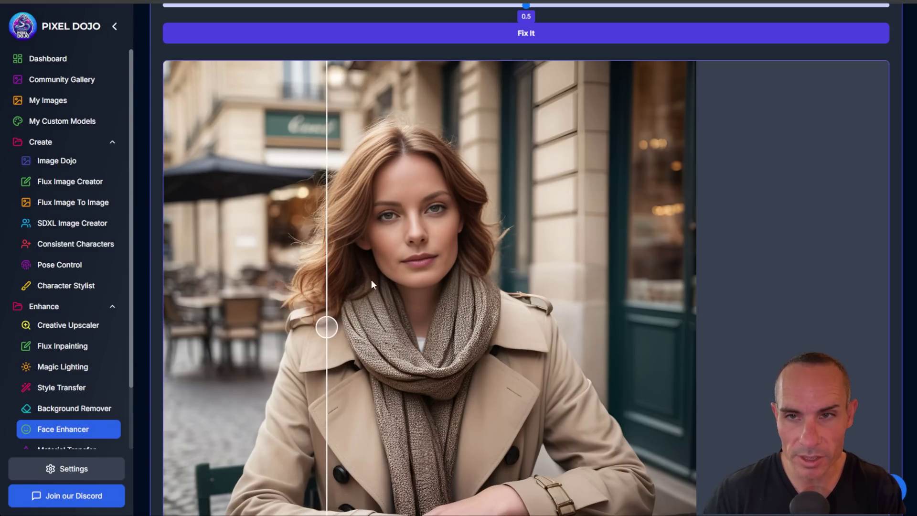
scroll(524, 234, down, 4)
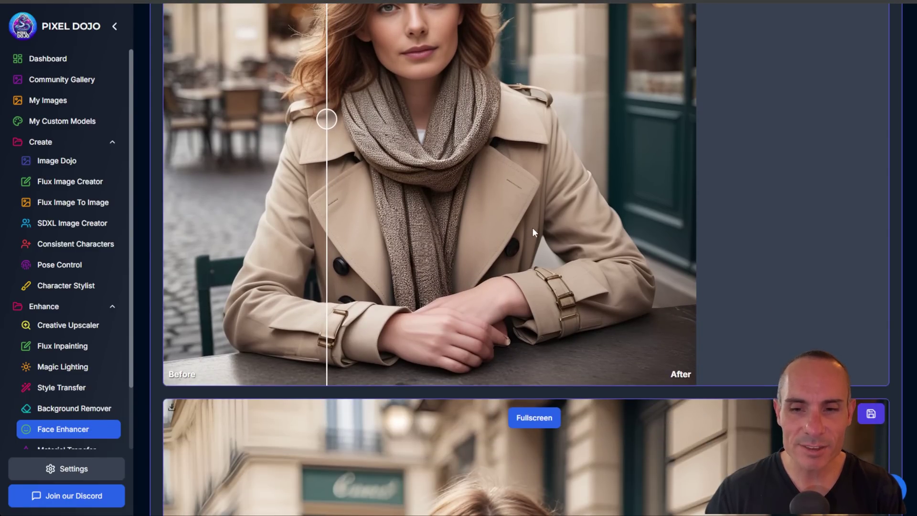
scroll(589, 205, down, 8)
scroll(590, 206, up, 1)
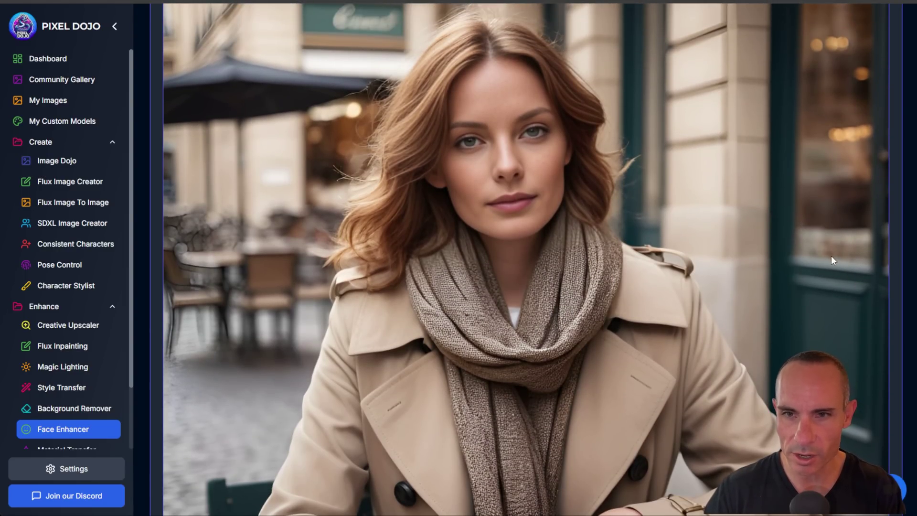
scroll(832, 256, up, 2)
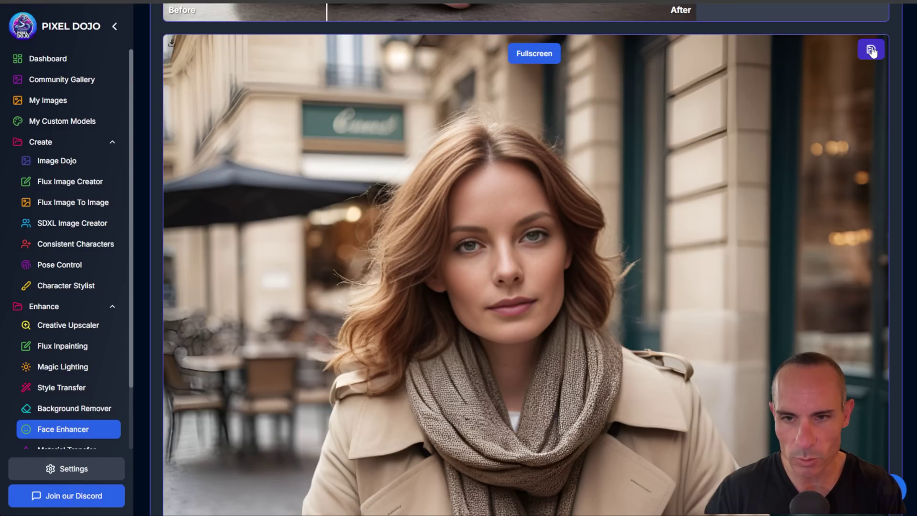
scroll(716, 196, down, 1)
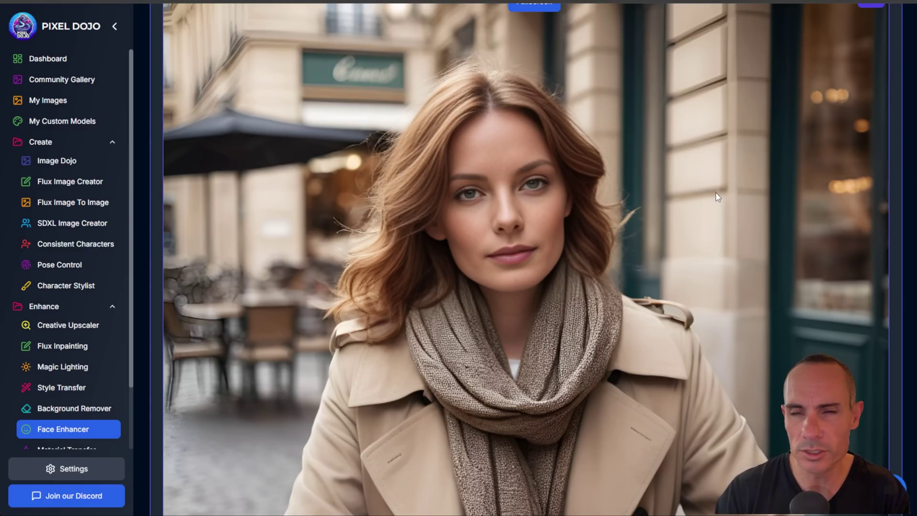
scroll(657, 162, down, 1)
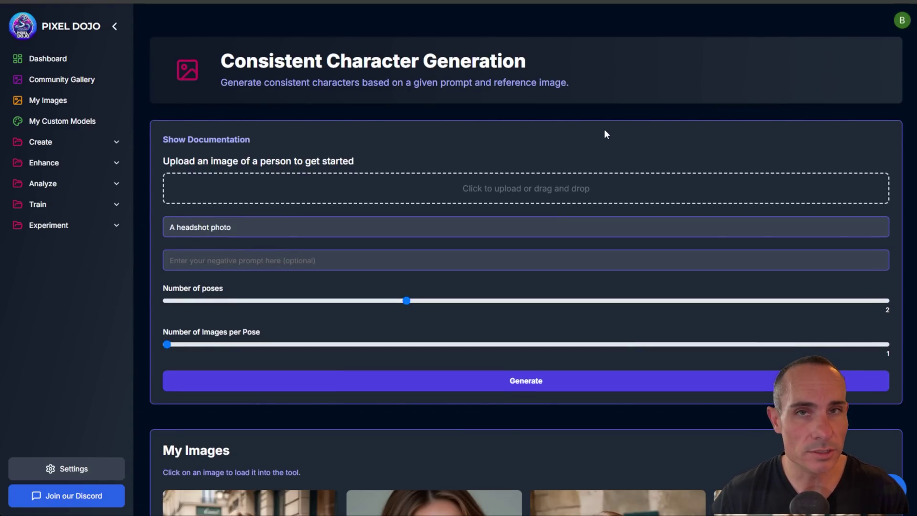
Load the café portrait as the character reference and set Number of poses to 4.
scroll(352, 375, down, 3)
scroll(354, 376, down, 1)
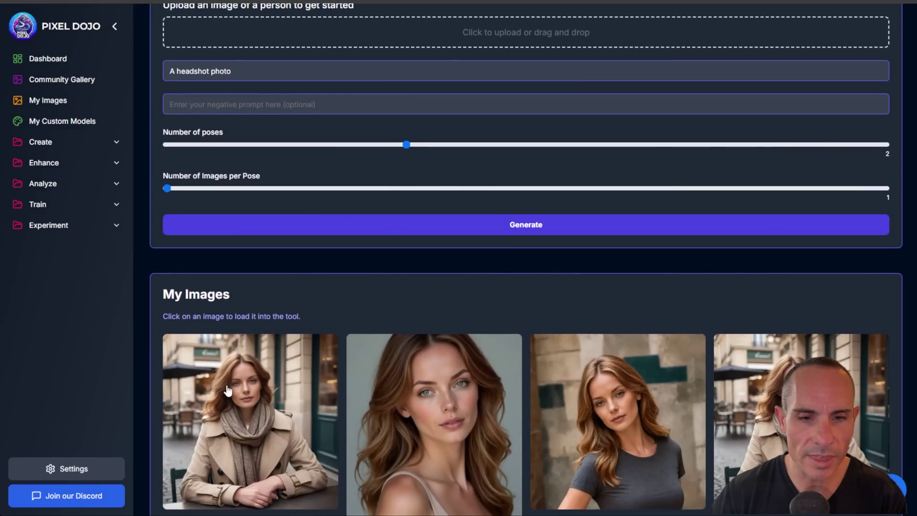
click(261, 395)
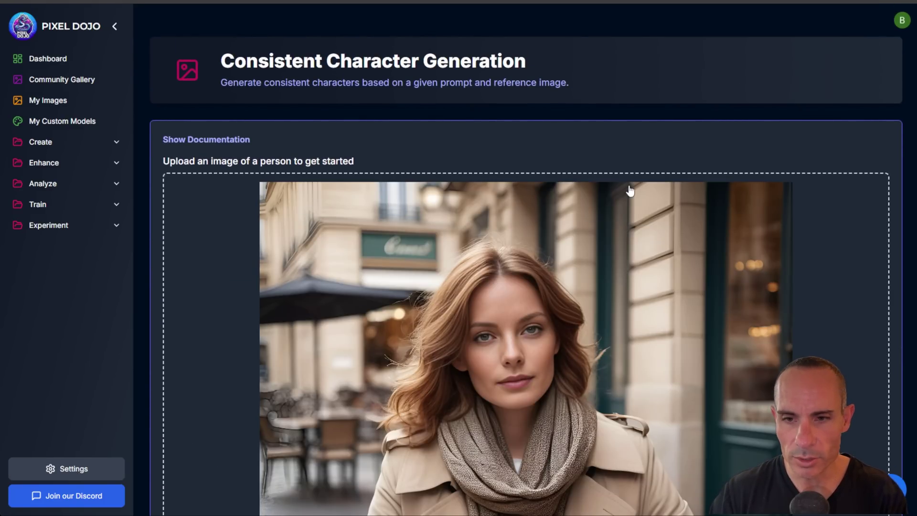
scroll(631, 191, down, 10)
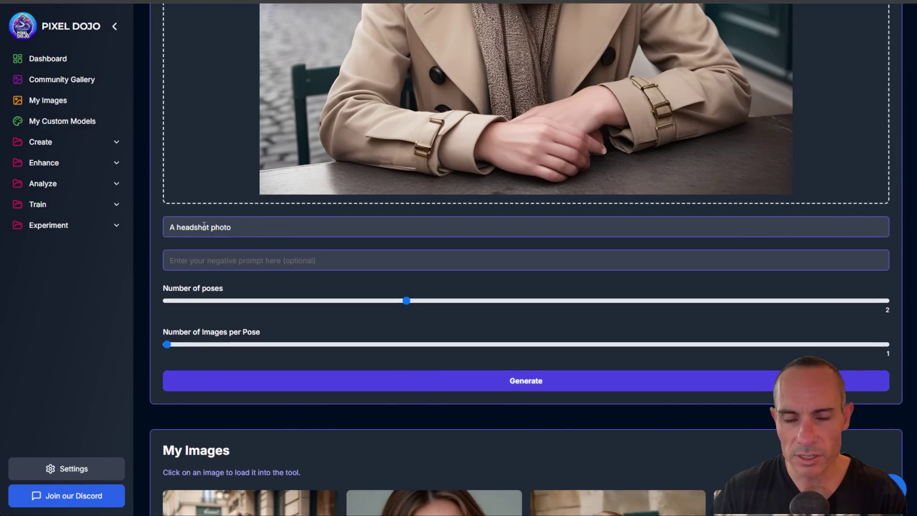
drag(410, 302, 829, 311)
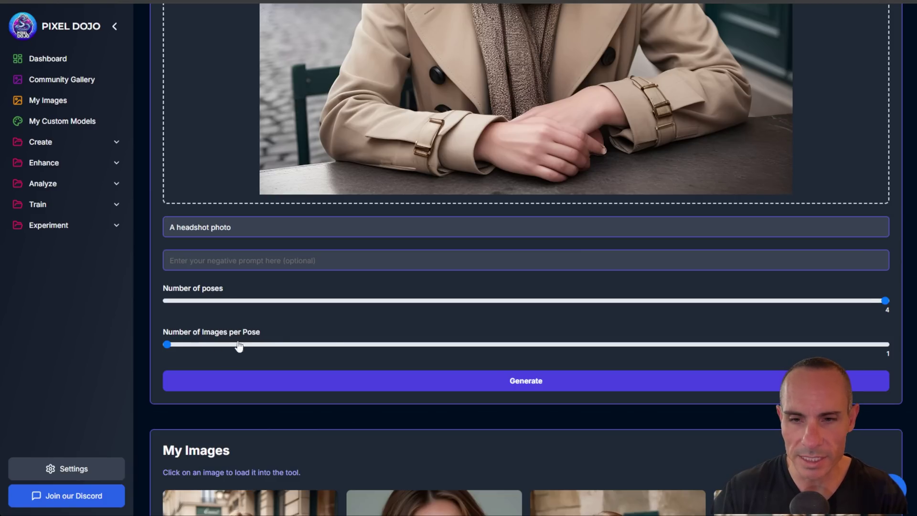
Generate the four consistent-character portraits of the woman, then download the second image.
click(535, 380)
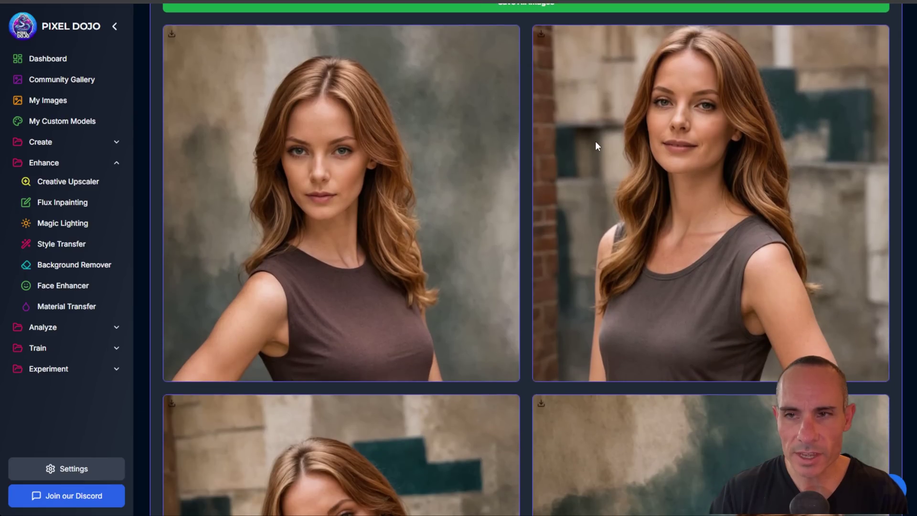
scroll(595, 141, down, 1)
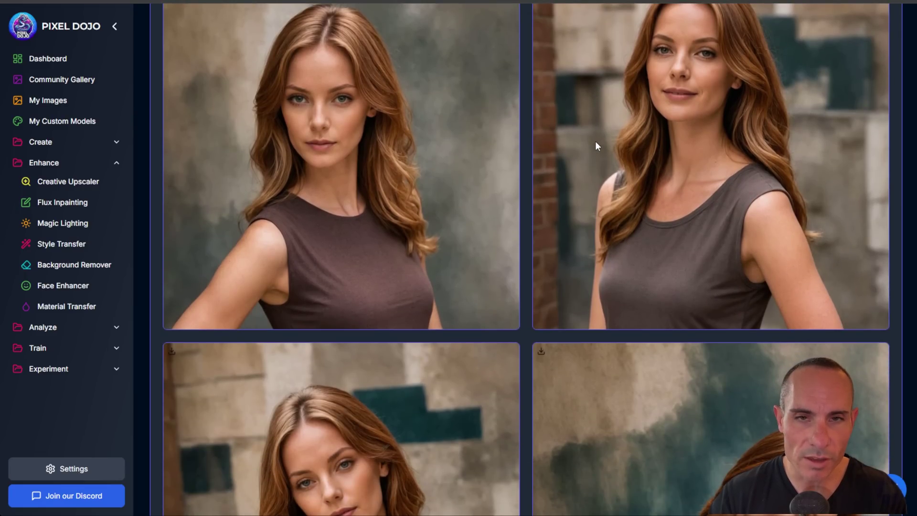
scroll(595, 142, down, 2)
scroll(595, 141, down, 4)
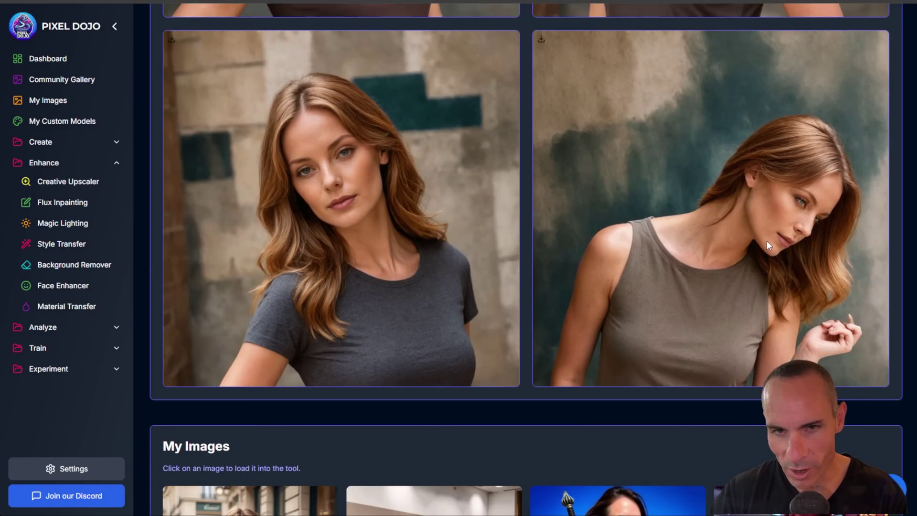
scroll(767, 240, up, 3)
scroll(704, 303, up, 4)
scroll(706, 302, up, 1)
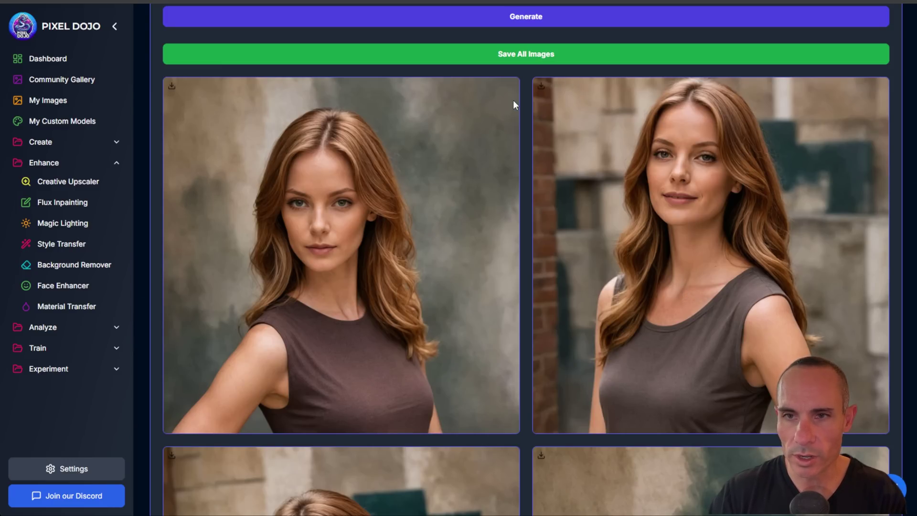
click(540, 85)
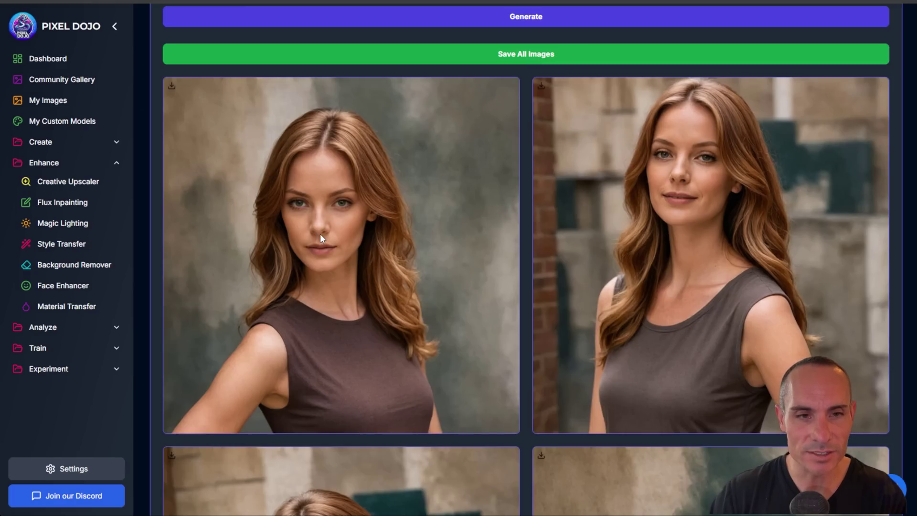
In Magic Lighting, load the grey t-shirt portrait and choose the Mountain Hiking preset.
click(66, 229)
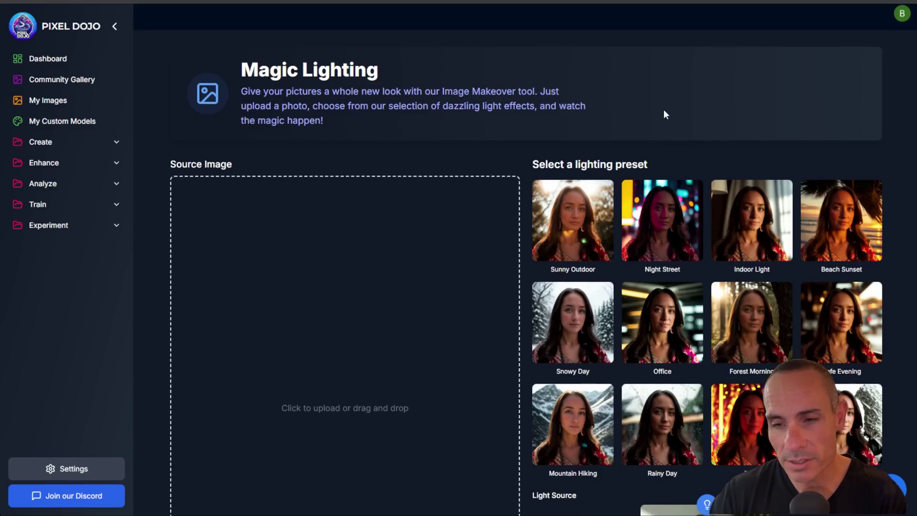
scroll(664, 114, down, 10)
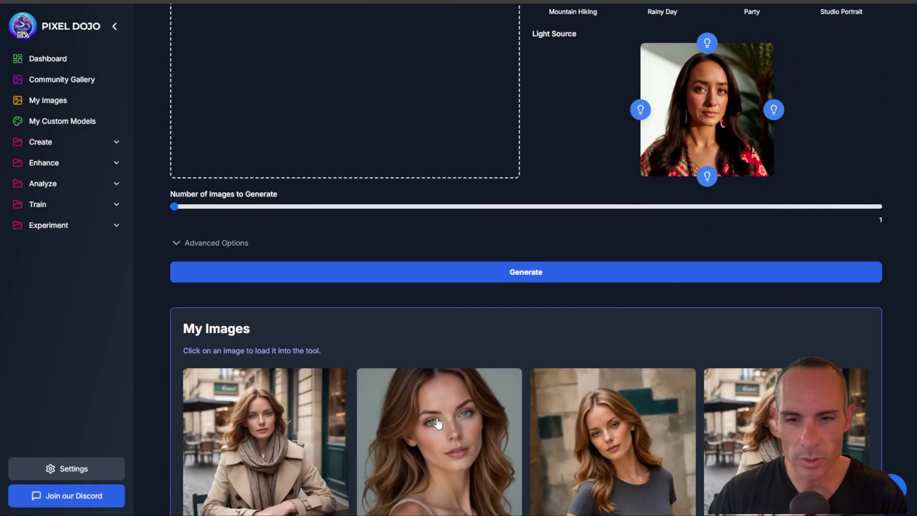
click(559, 425)
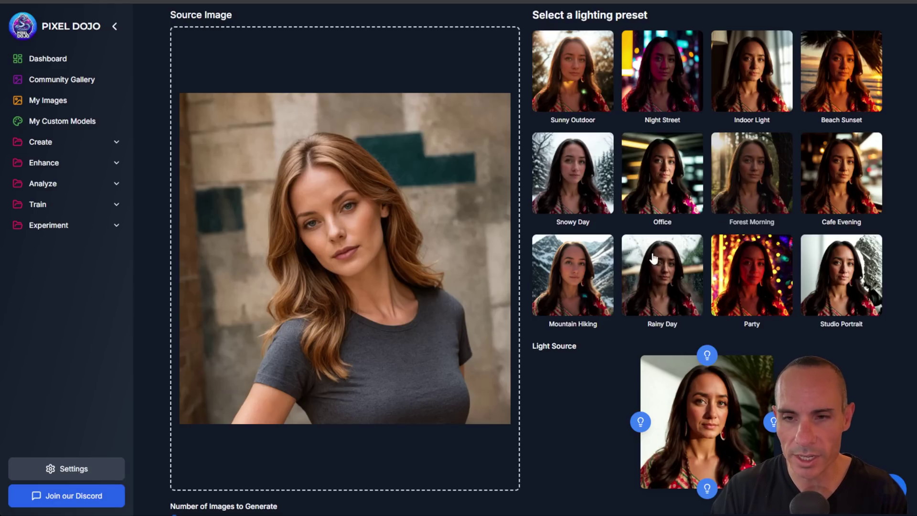
scroll(580, 299, down, 3)
click(587, 162)
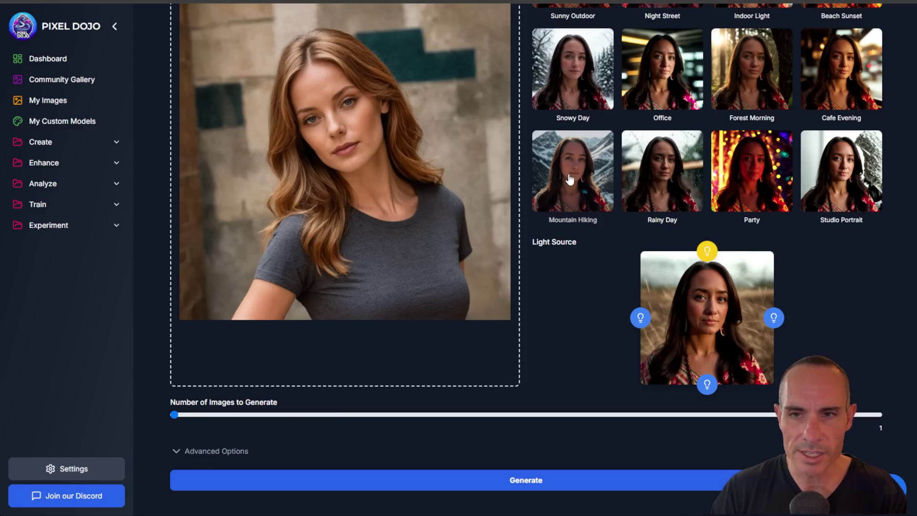
Try the left, right and bottom light sources, finishing with light from above.
click(708, 253)
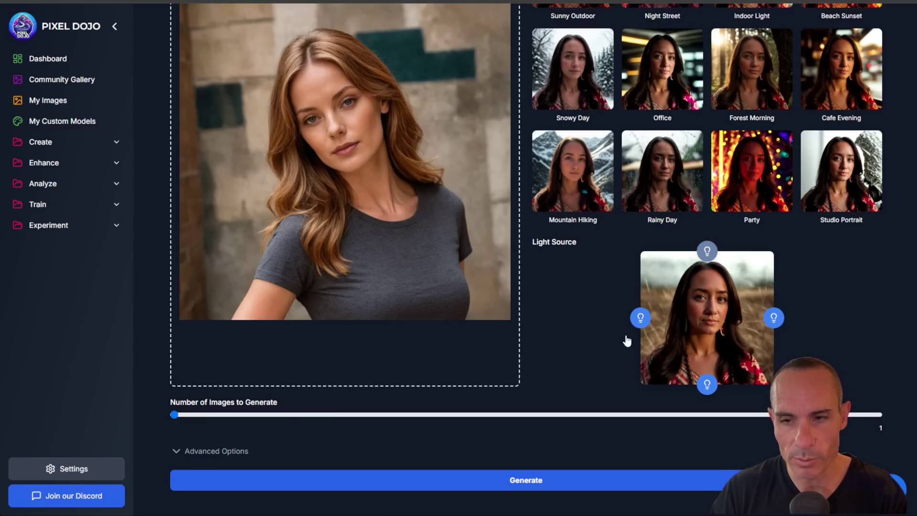
click(640, 318)
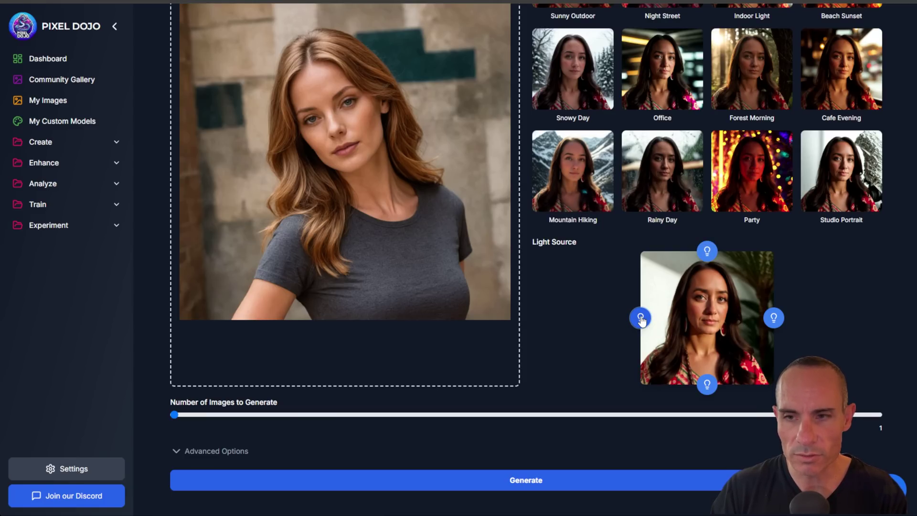
click(774, 319)
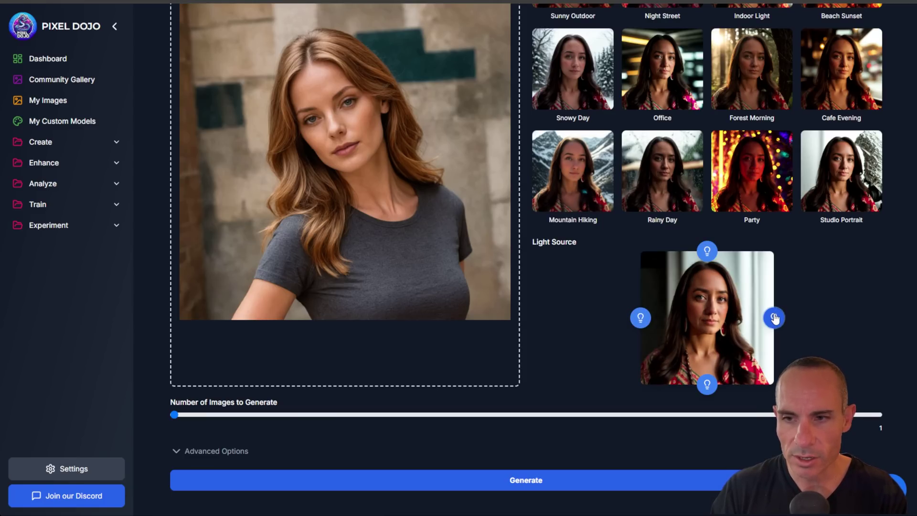
click(706, 395)
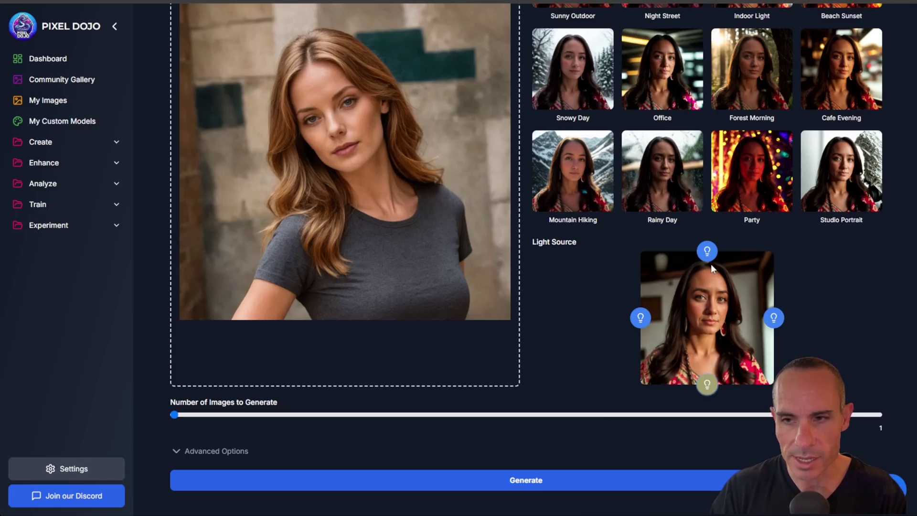
click(708, 252)
click(641, 318)
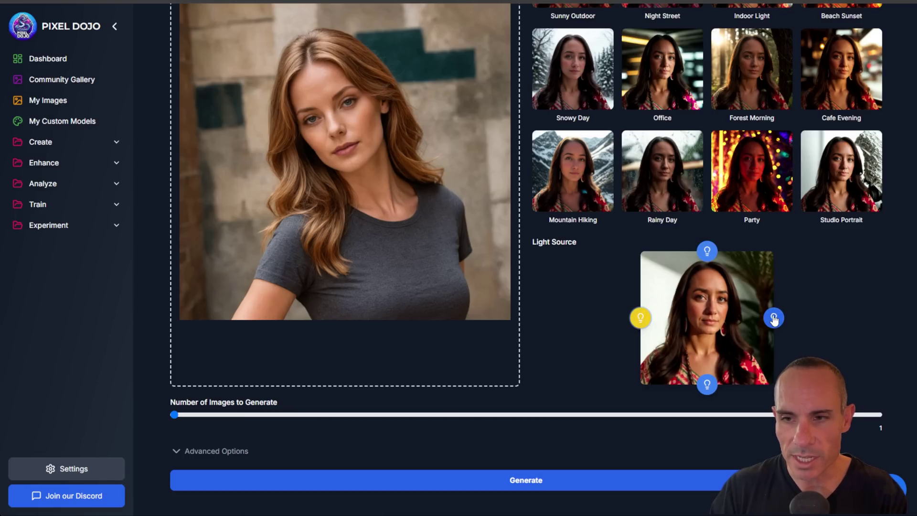
click(774, 318)
click(708, 385)
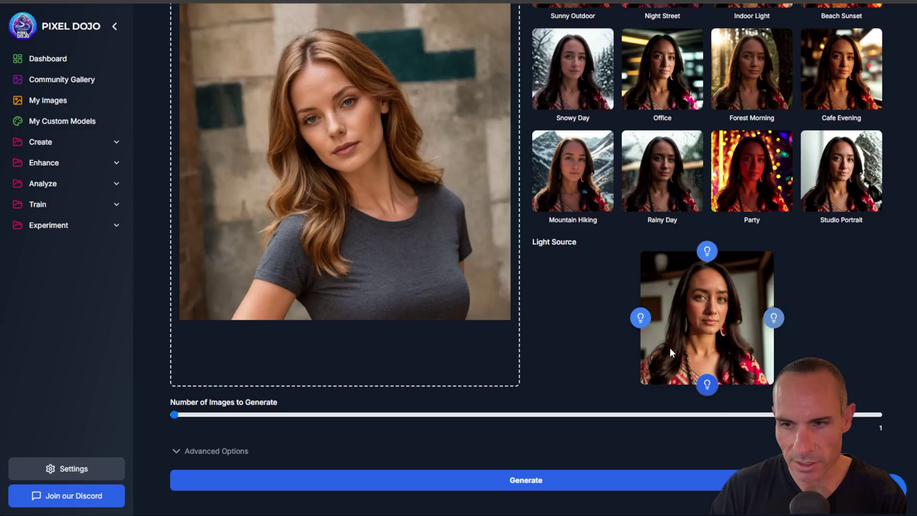
click(641, 318)
click(707, 252)
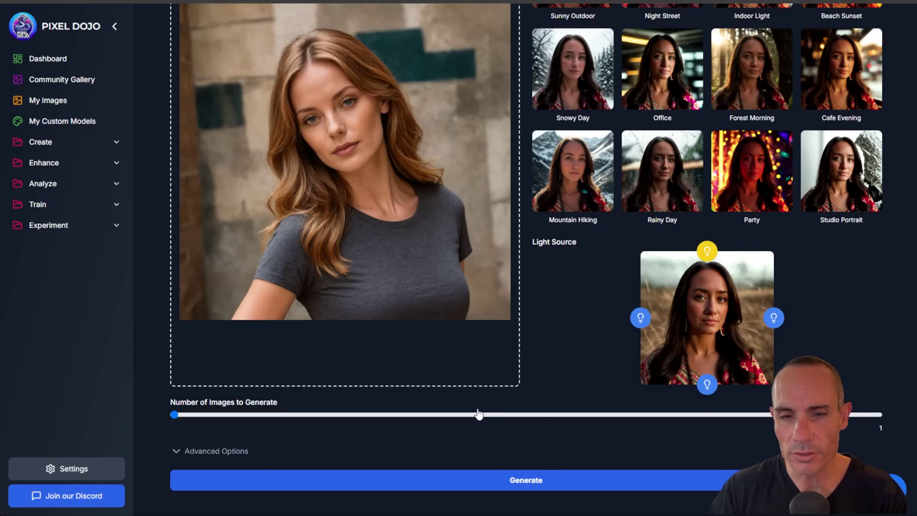
Expand Advanced Options to check the prompt and review the snowy-mountain relit result.
scroll(277, 426, down, 3)
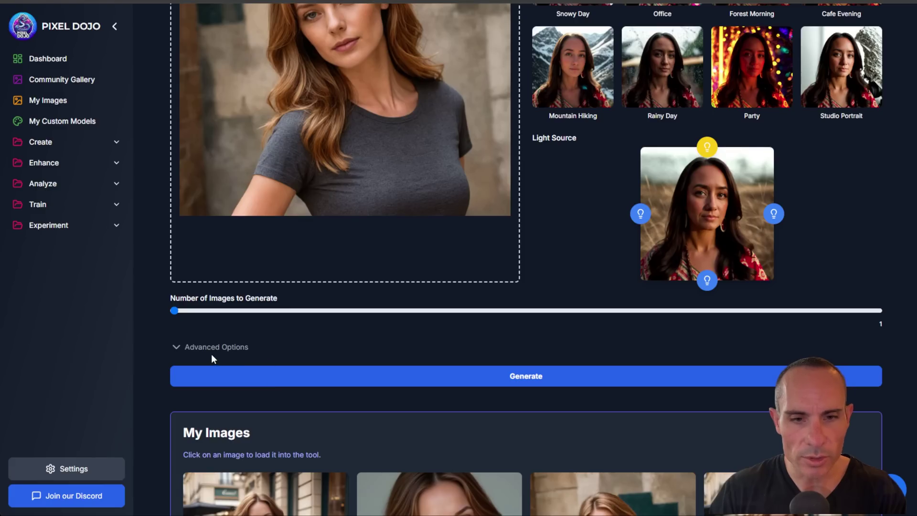
click(215, 348)
scroll(530, 328, down, 3)
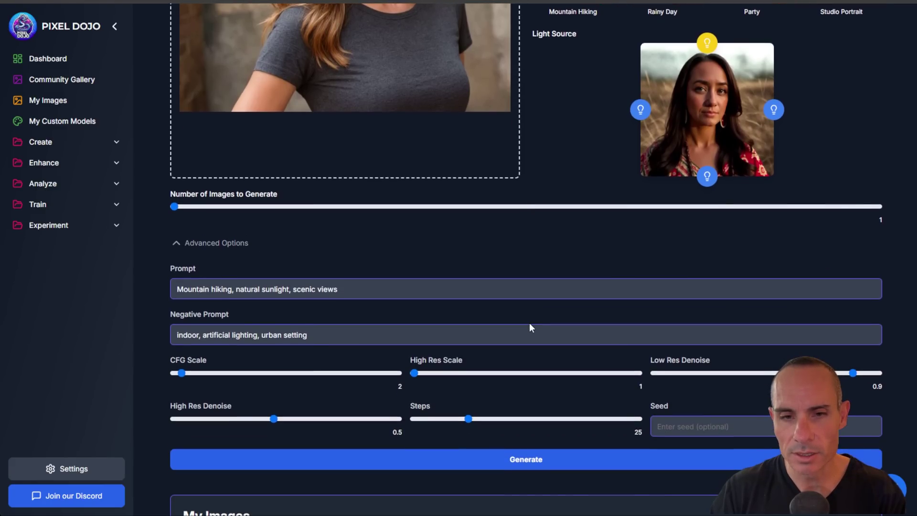
scroll(529, 327, up, 6)
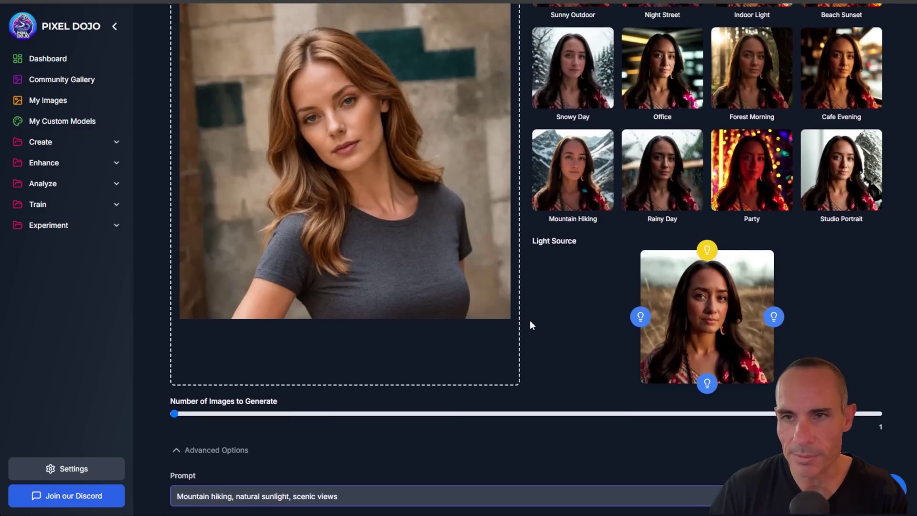
scroll(782, 215, up, 3)
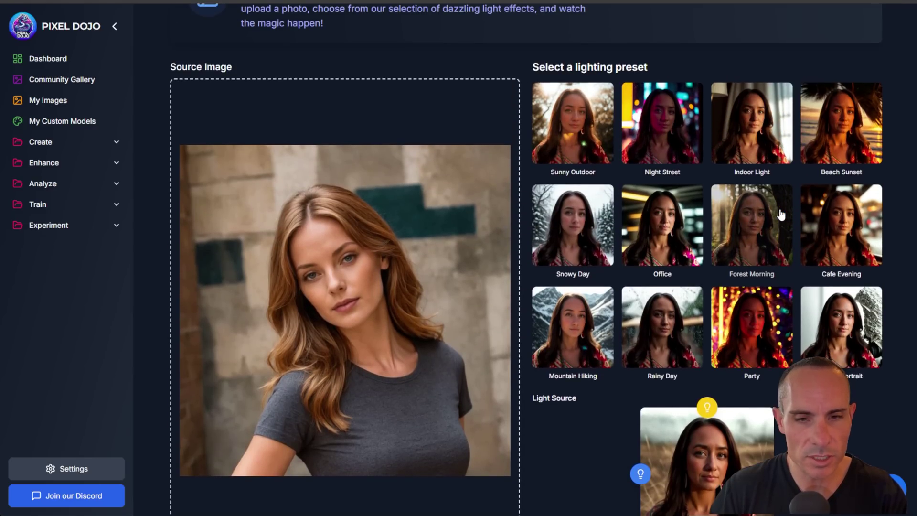
scroll(593, 276, down, 6)
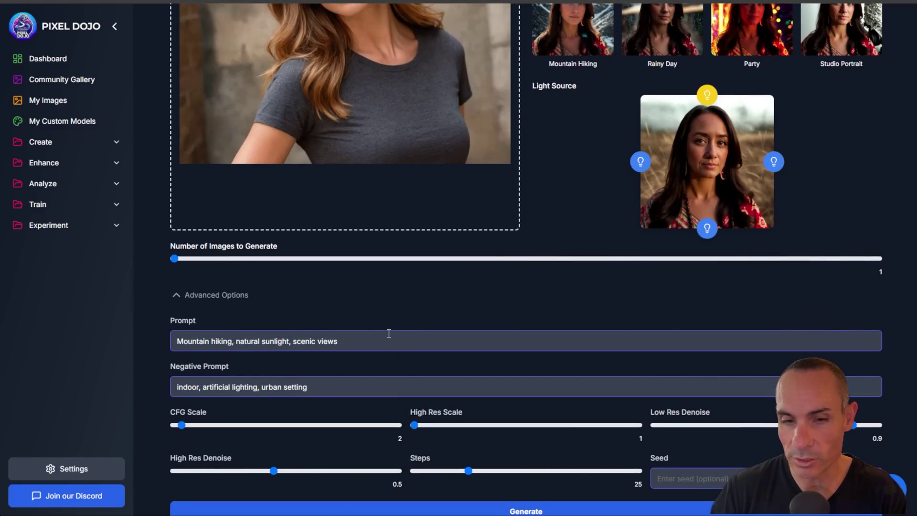
scroll(662, 297, up, 6)
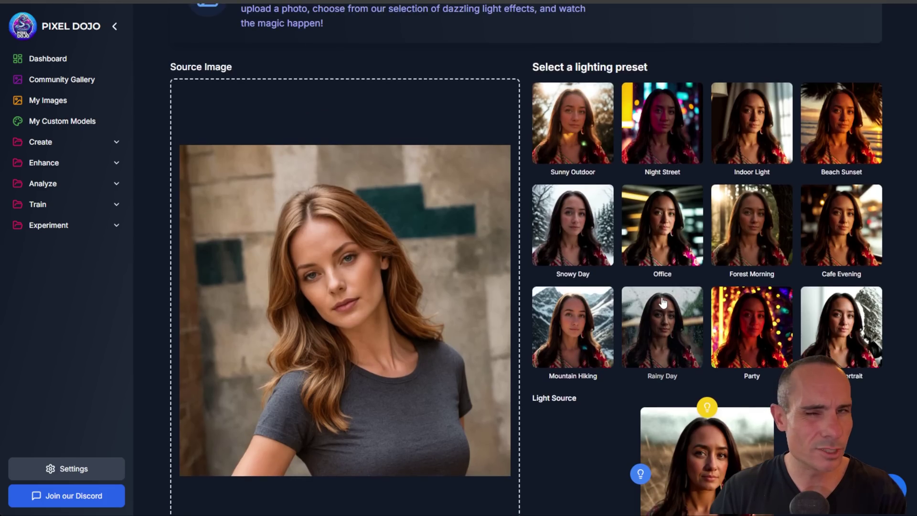
scroll(662, 302, down, 11)
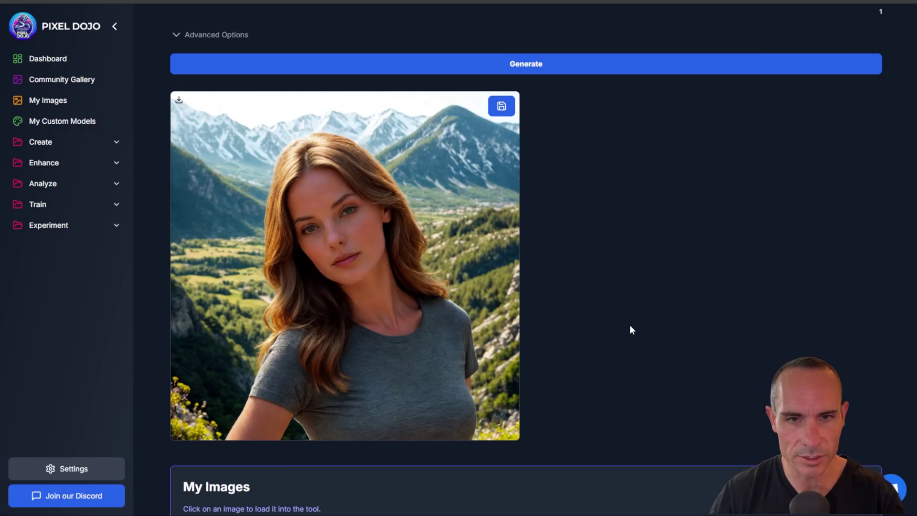
scroll(631, 330, up, 6)
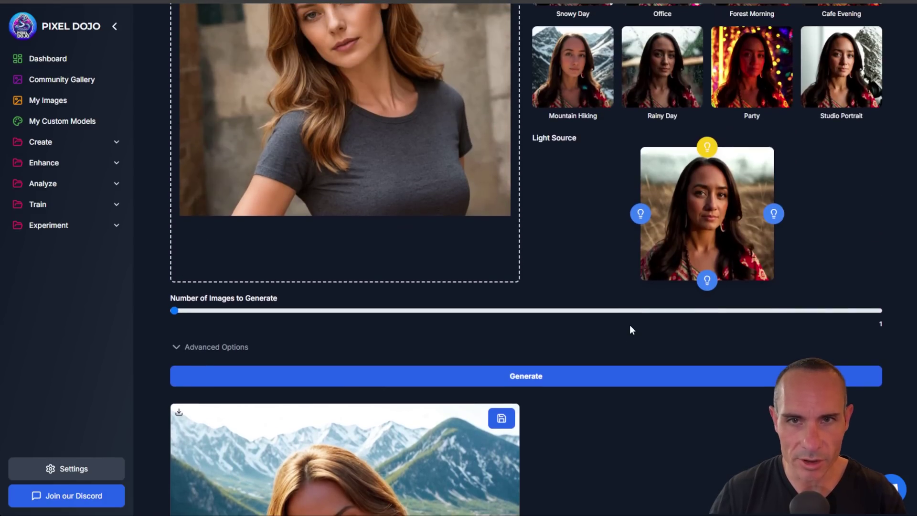
scroll(630, 330, up, 3)
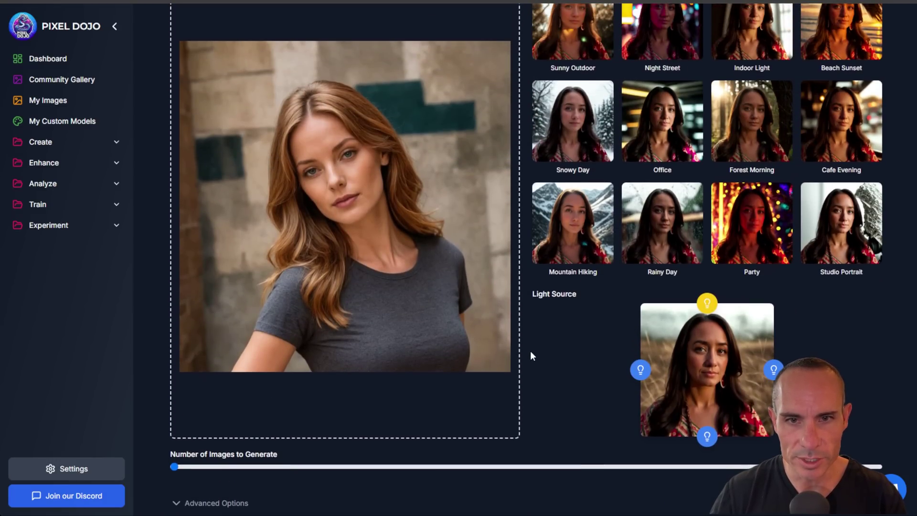
scroll(530, 354, down, 7)
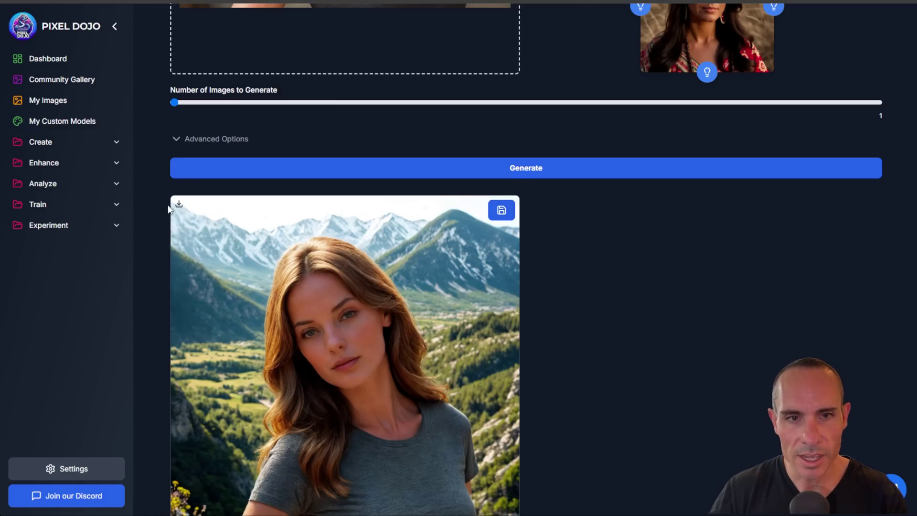
scroll(700, 306, up, 10)
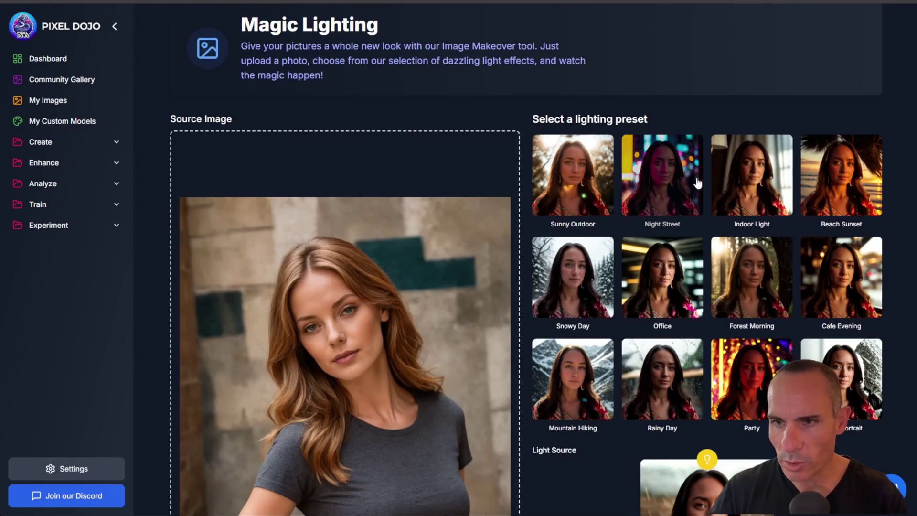
Select the Indoor Light preset and generate the sunlit-window version of the portrait.
click(761, 188)
scroll(761, 192, down, 7)
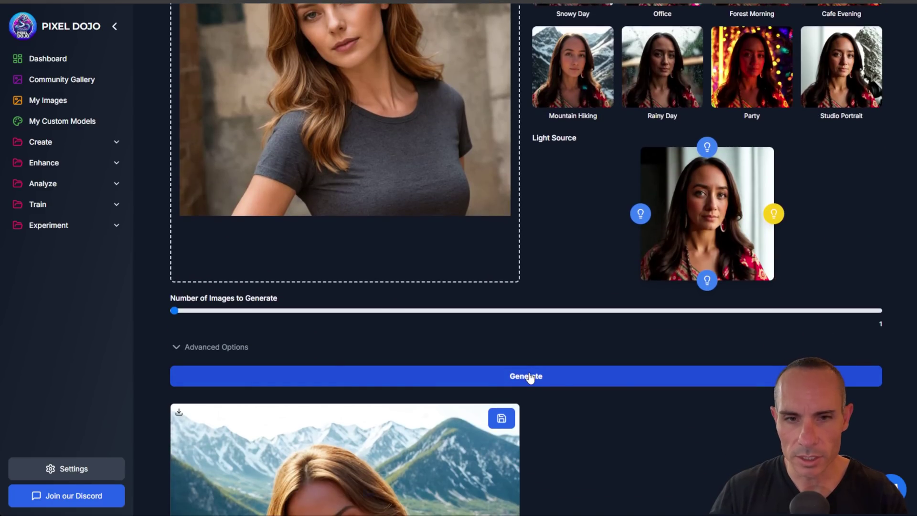
click(528, 377)
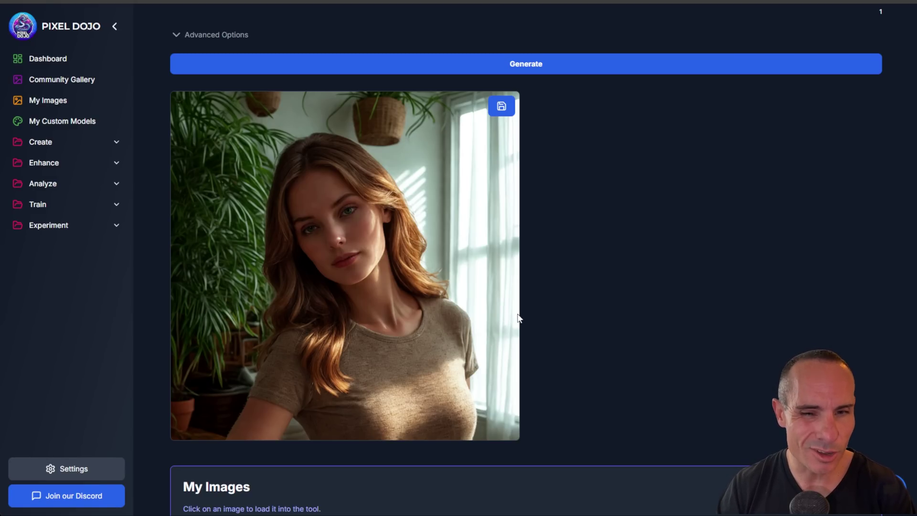
scroll(520, 318, up, 6)
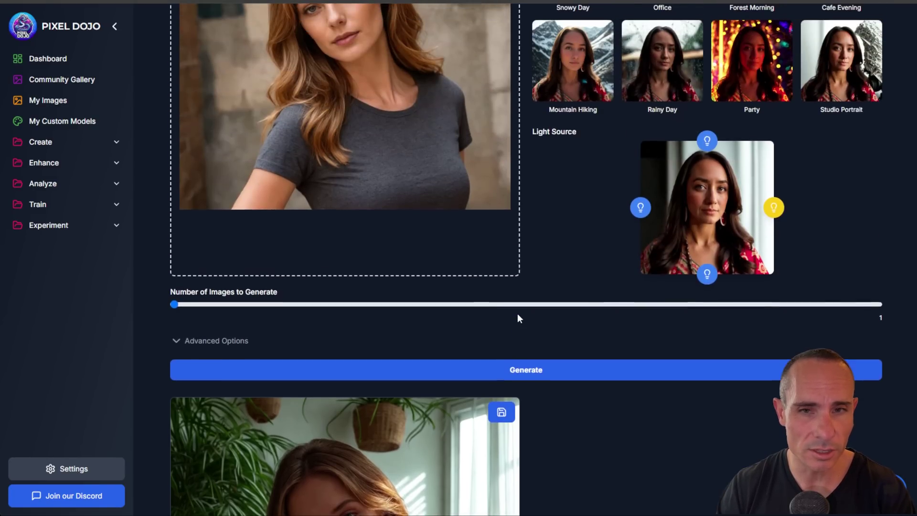
scroll(519, 318, down, 6)
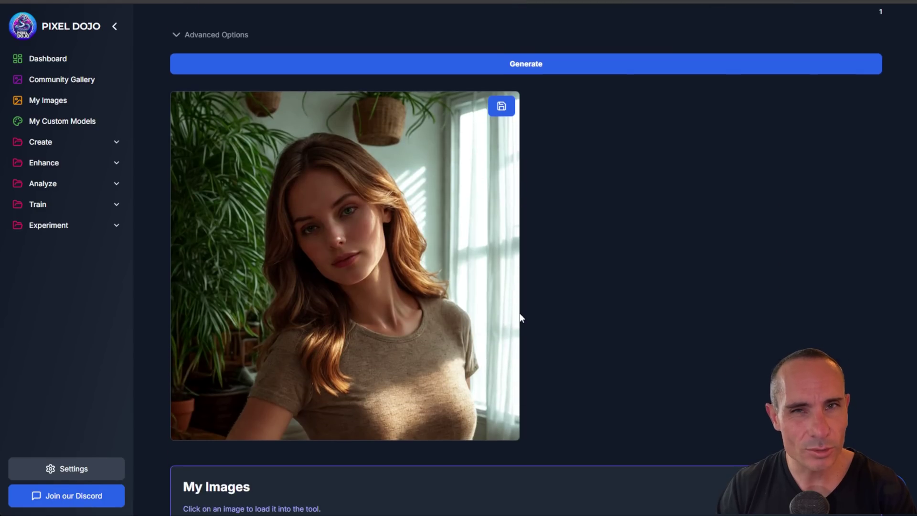
scroll(519, 318, up, 2)
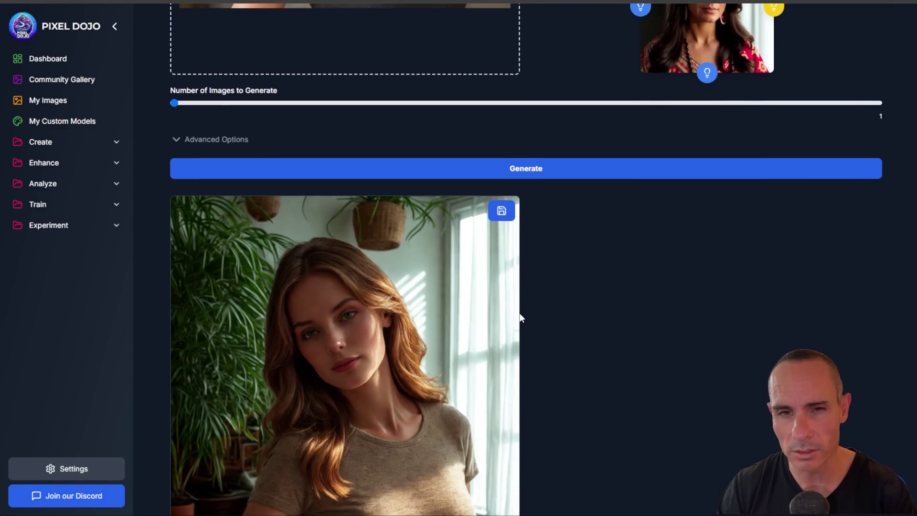
scroll(519, 318, up, 6)
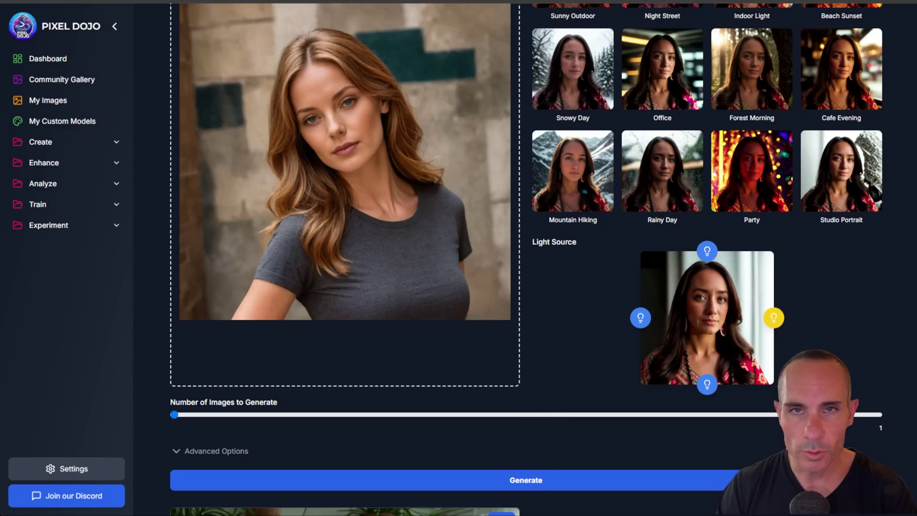
Select the Rainy Day preset and generate the rain-streaked-window version of the sleeveless-top portrait.
scroll(522, 383, up, 2)
scroll(524, 381, up, 1)
scroll(691, 405, down, 2)
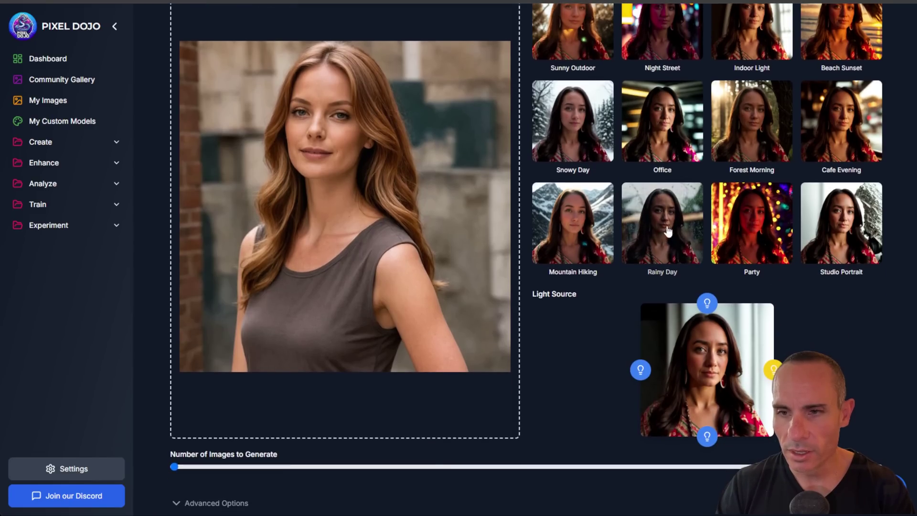
click(669, 229)
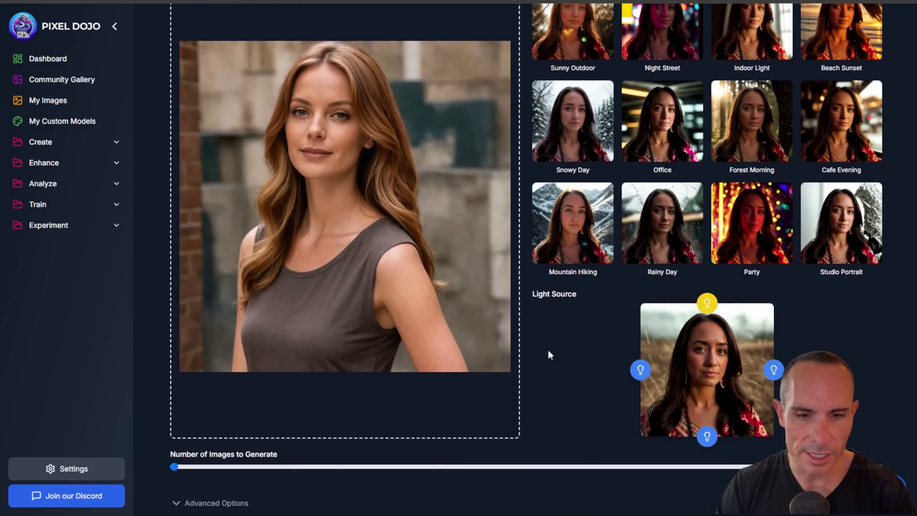
scroll(557, 309, up, 1)
scroll(559, 311, down, 10)
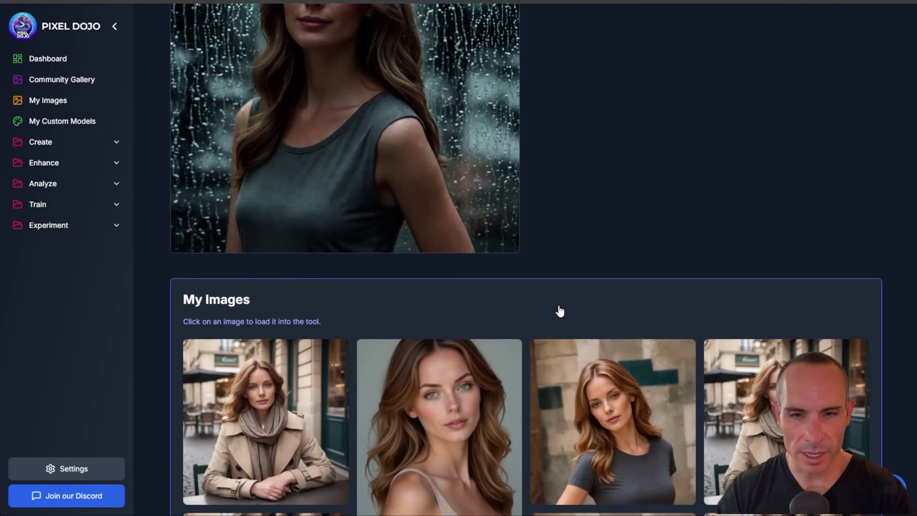
scroll(560, 311, up, 4)
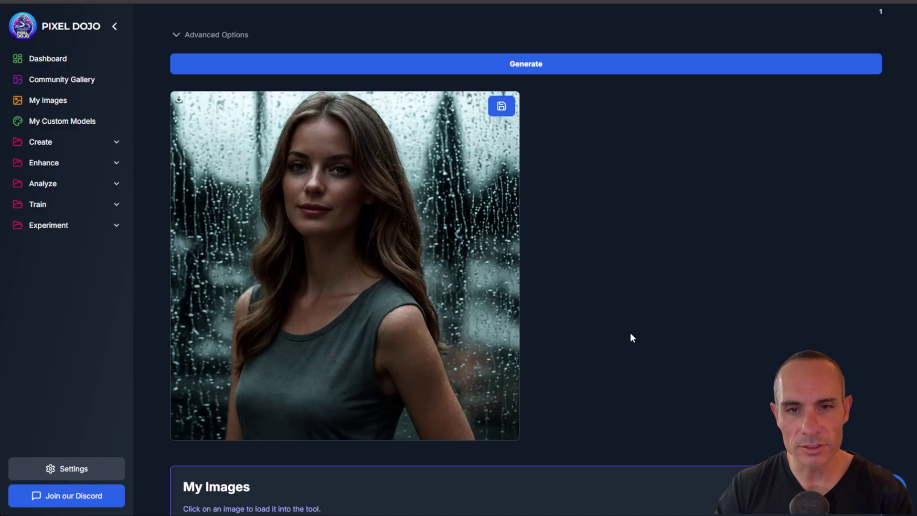
scroll(631, 337, up, 2)
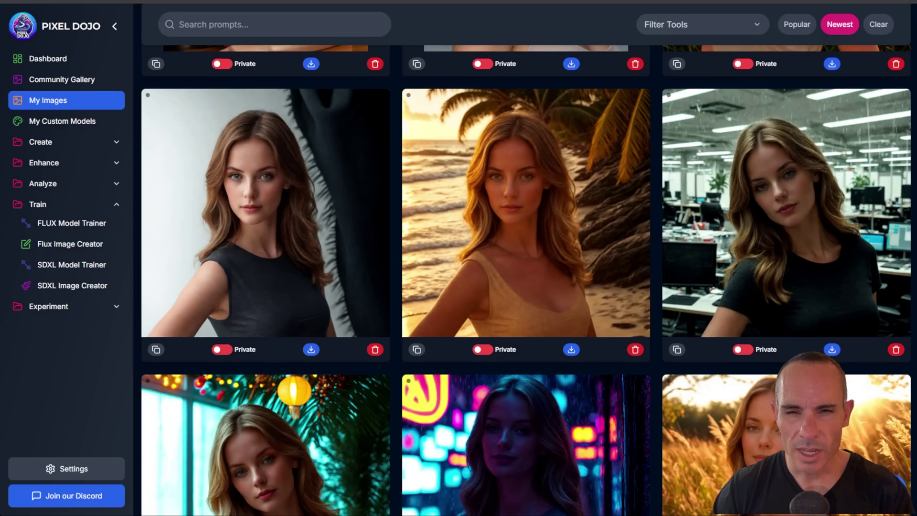
Scroll through My Images to review the relit, consistent-character and café portraits.
scroll(525, 282, down, 2)
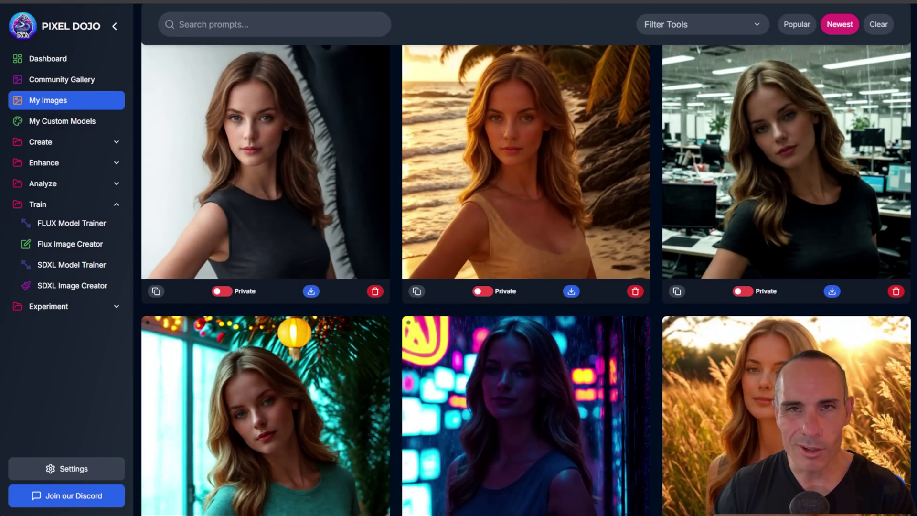
scroll(526, 282, down, 6)
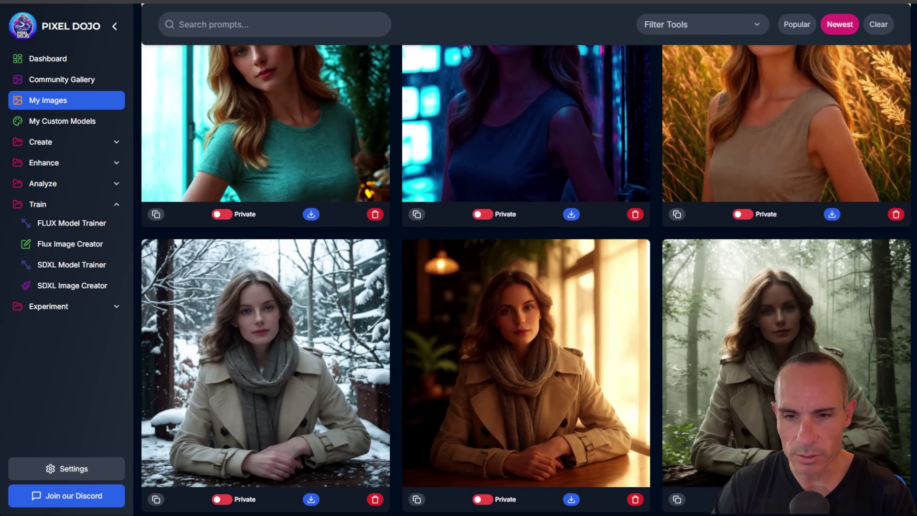
scroll(525, 282, down, 4)
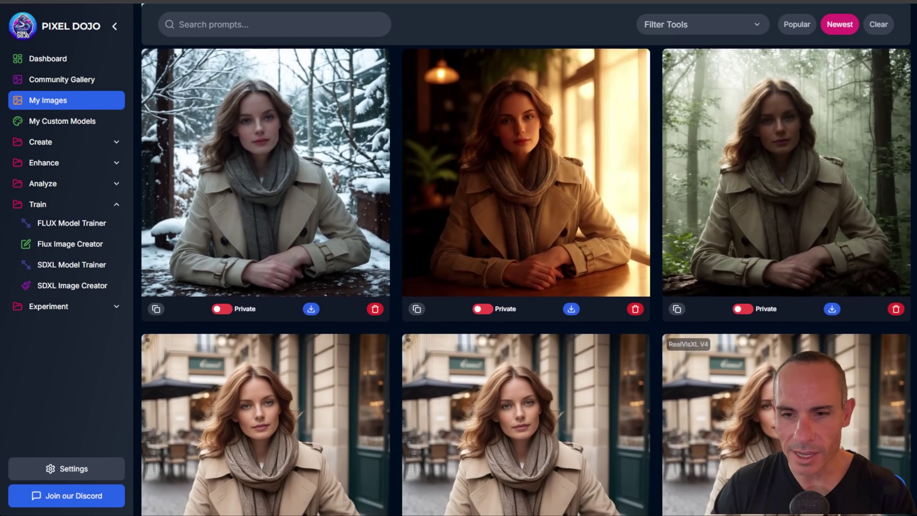
scroll(525, 282, up, 5)
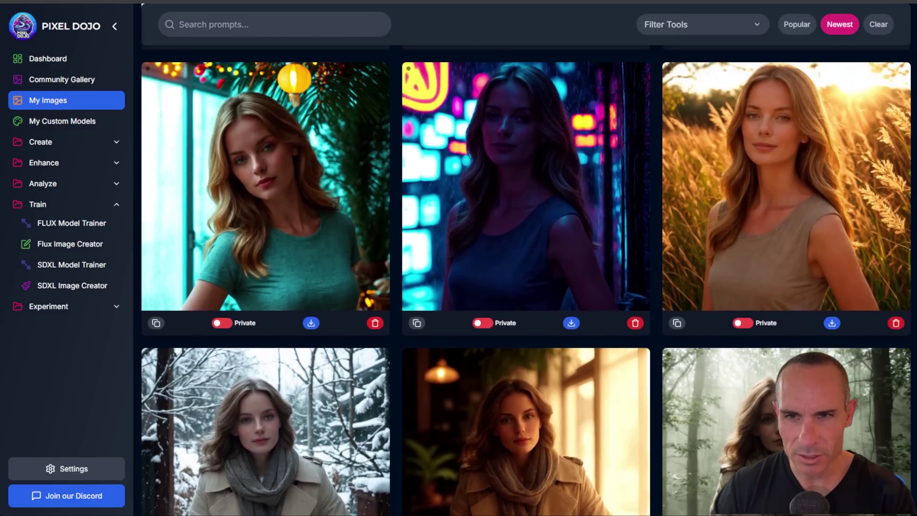
scroll(525, 282, down, 3)
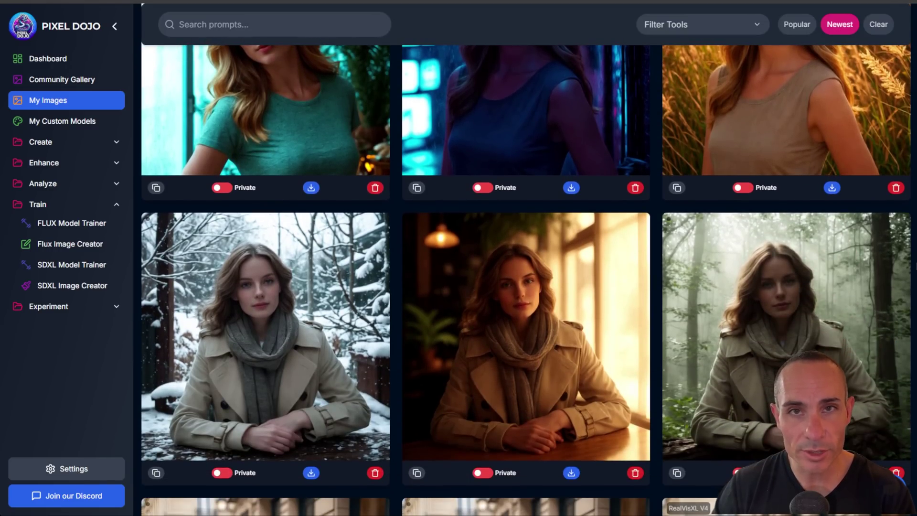
scroll(525, 282, up, 1)
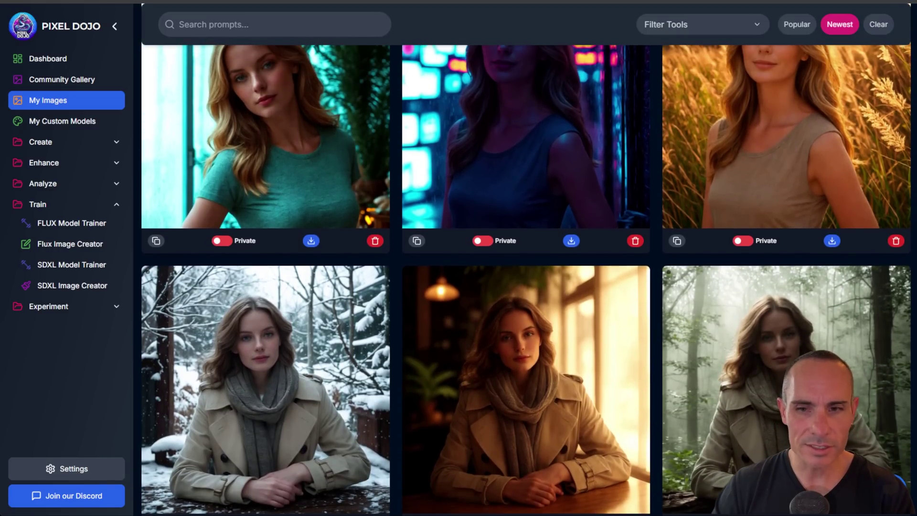
scroll(525, 282, up, 2)
scroll(526, 282, up, 6)
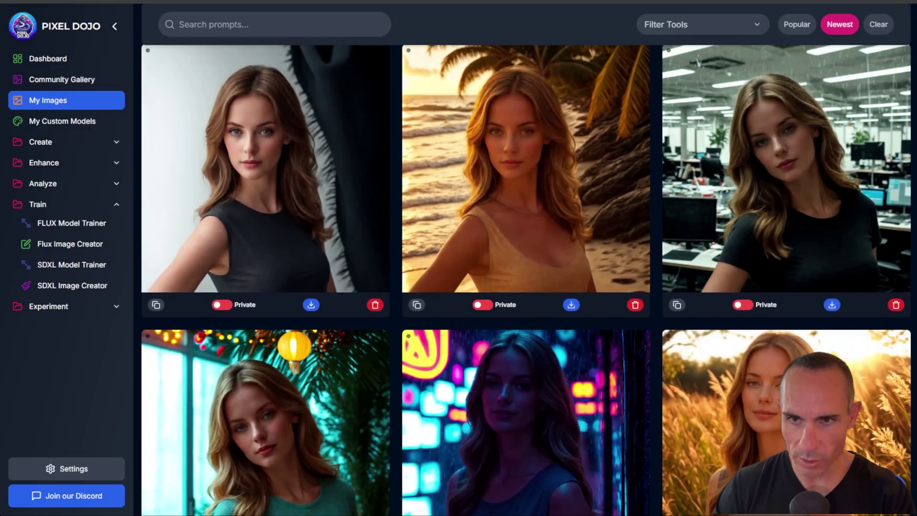
scroll(526, 282, up, 2)
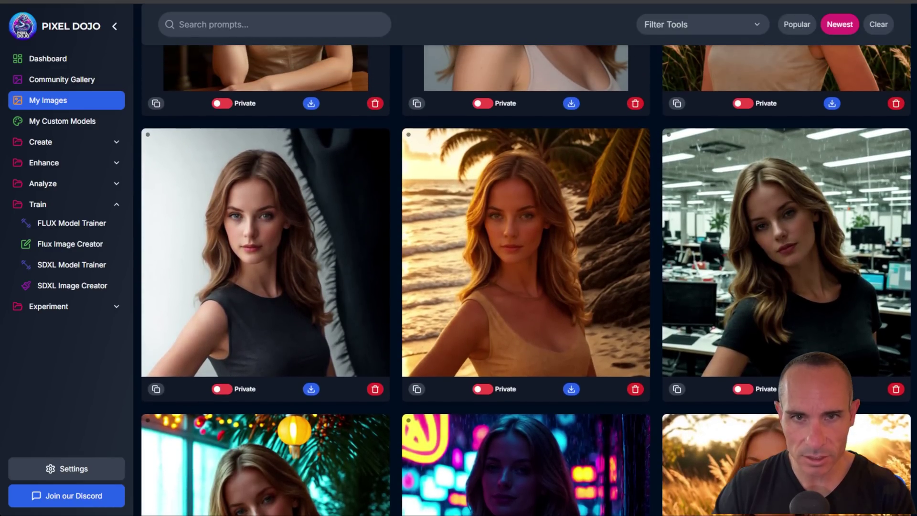
scroll(526, 281, up, 3)
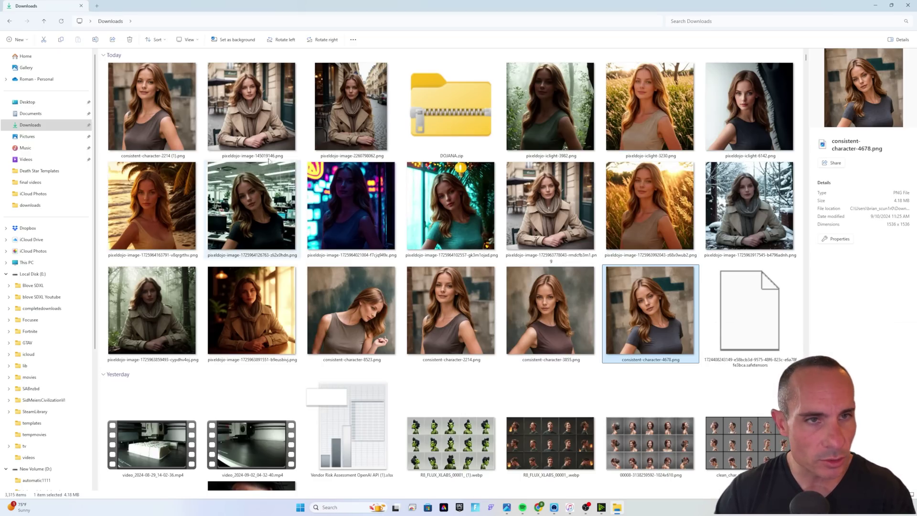
shift+click(155, 105)
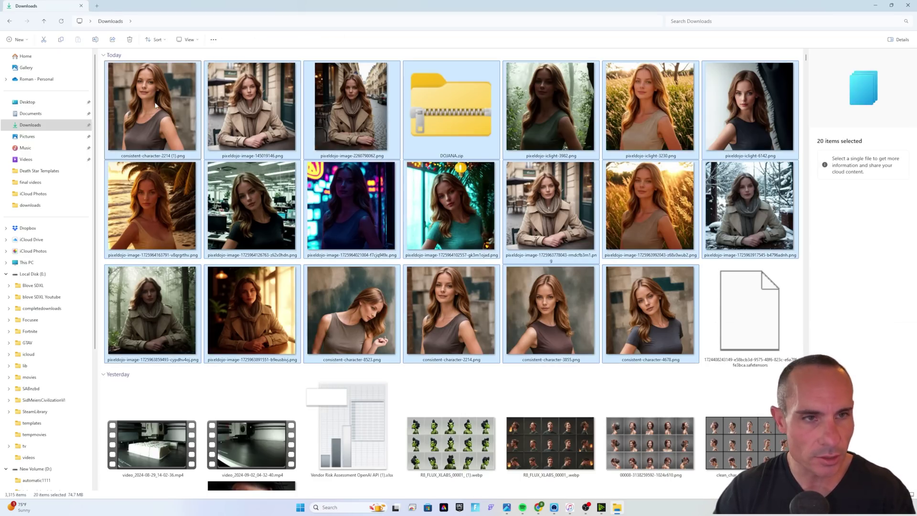
ctrl+click(449, 116)
right_click(359, 100)
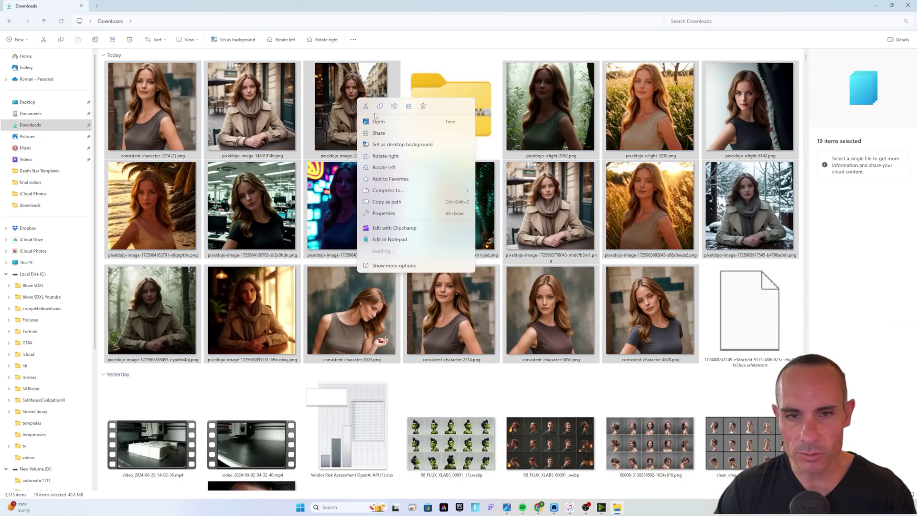
mouse_move(416, 191)
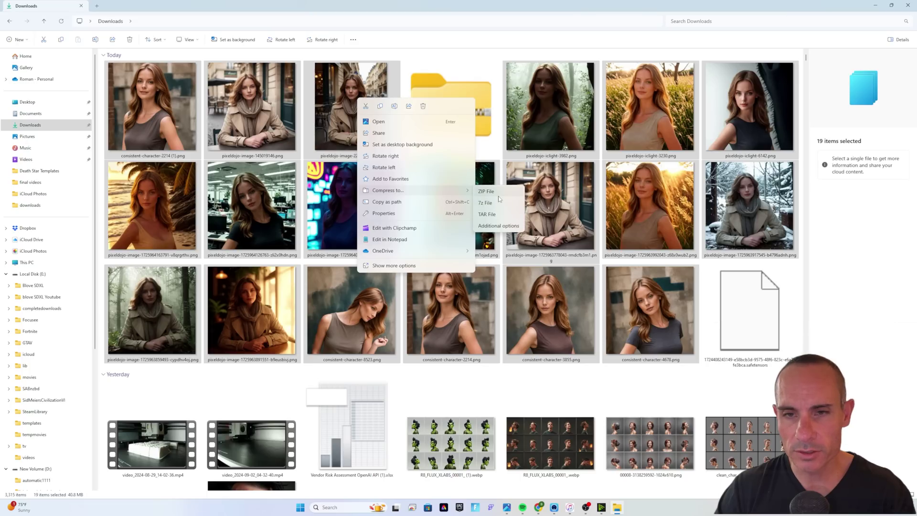
click(500, 51)
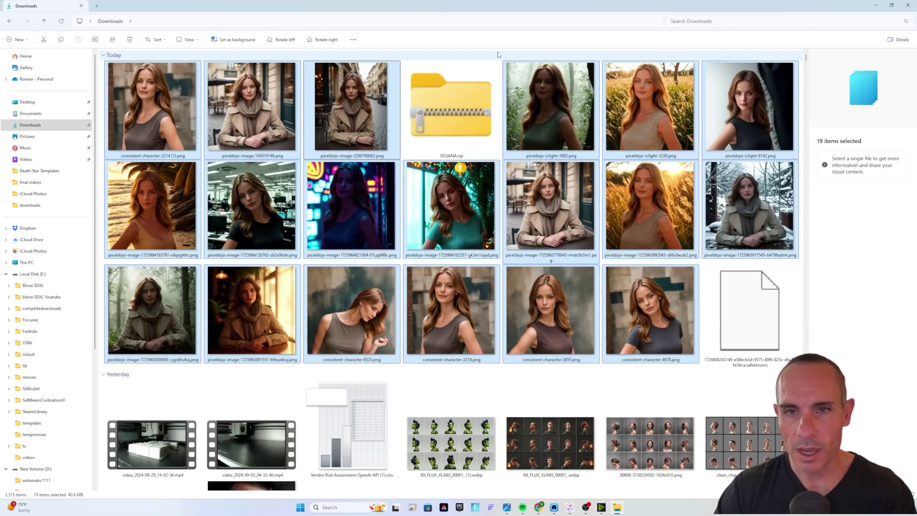
click(452, 127)
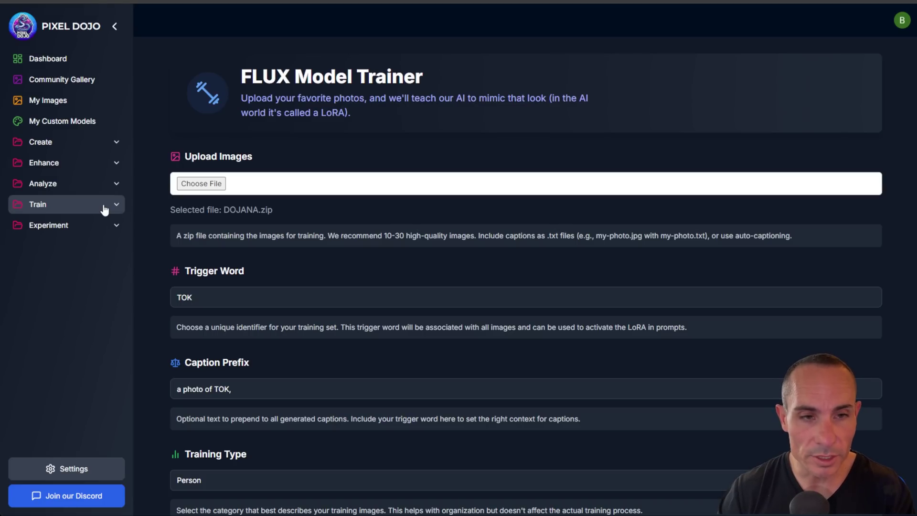
Open the FLUX Model Trainer and choose DOJANA.zip as the training images upload.
click(104, 209)
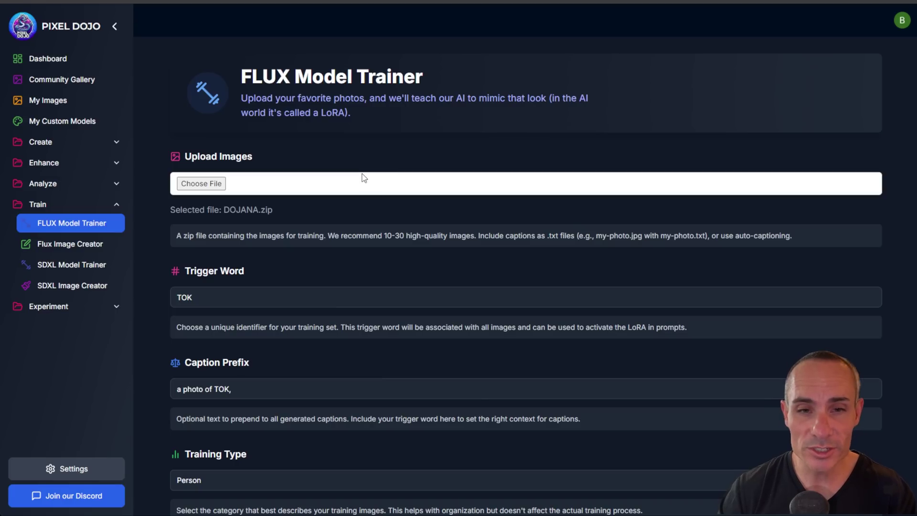
click(209, 189)
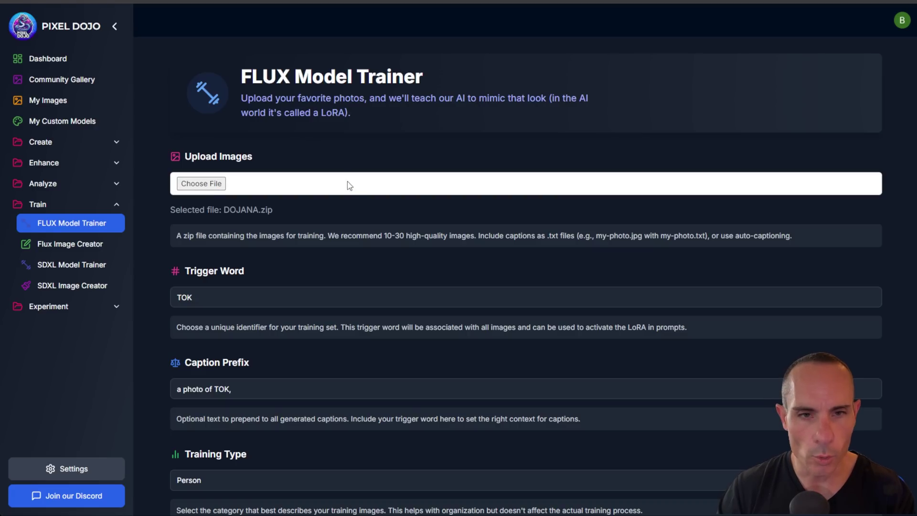
scroll(348, 191, down, 4)
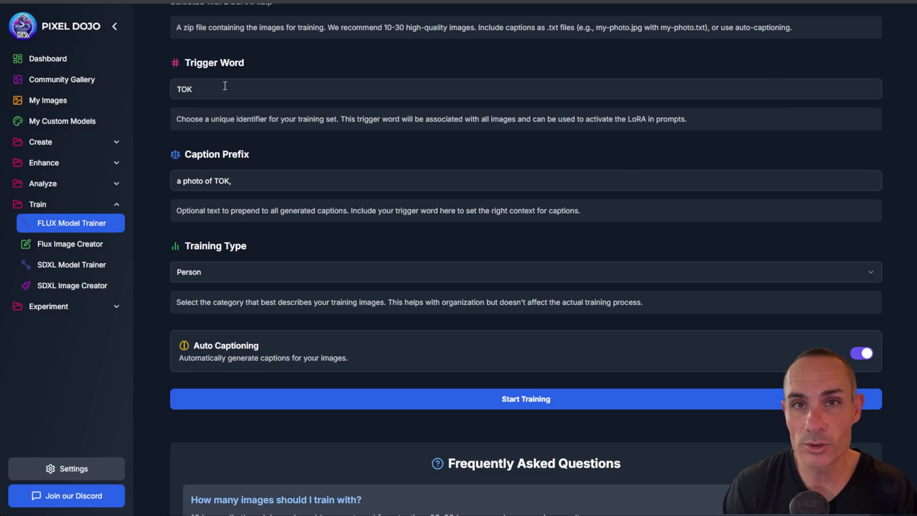
Replace the trigger word TOK with DOJANA.
click(221, 86)
key(ctrl+a)
text(DOJANA)
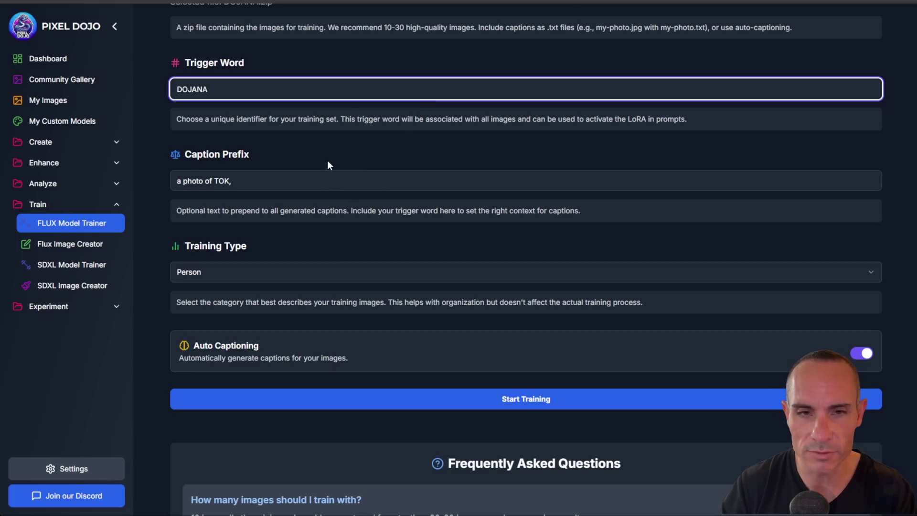
Change the caption prefix to 'a photo of DOJANA,'.
click(215, 181)
drag(215, 181, 230, 182)
text(DOJANA,)
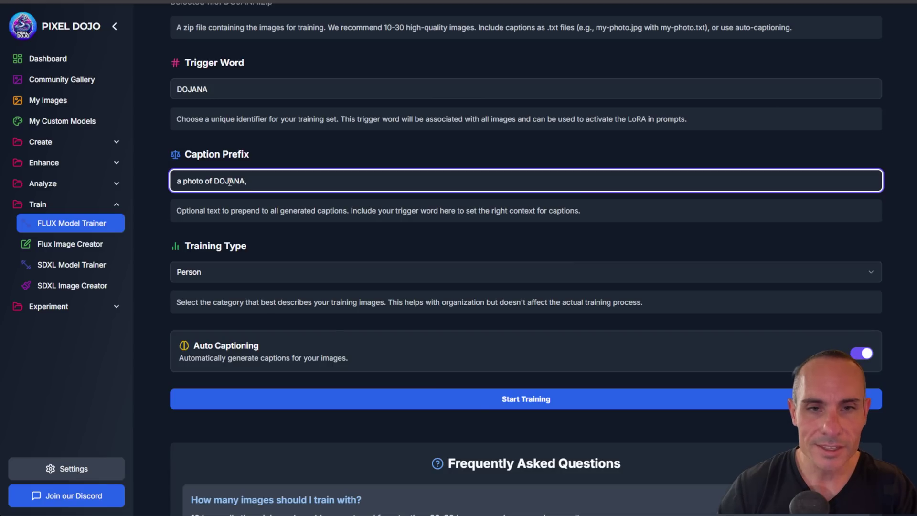
click(383, 150)
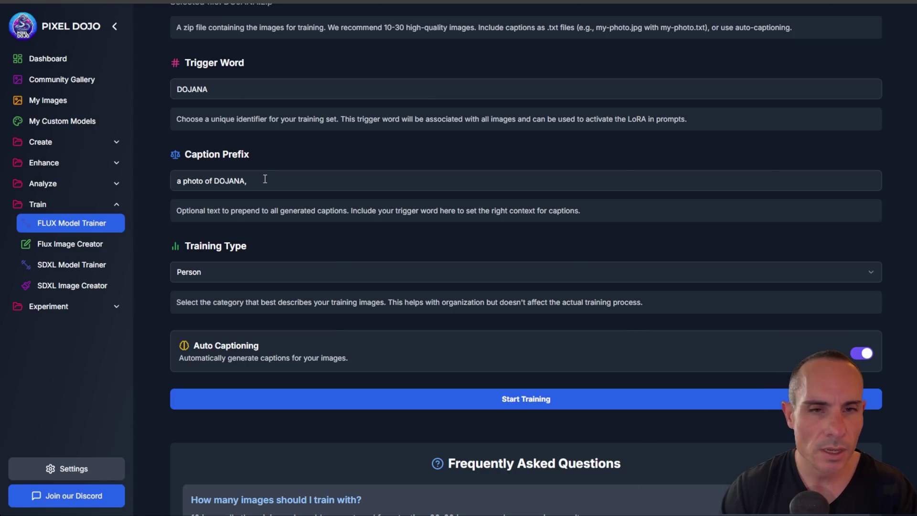
Keep Person as the training type, start training, then reload a fresh FLUX Model Trainer.
click(243, 272)
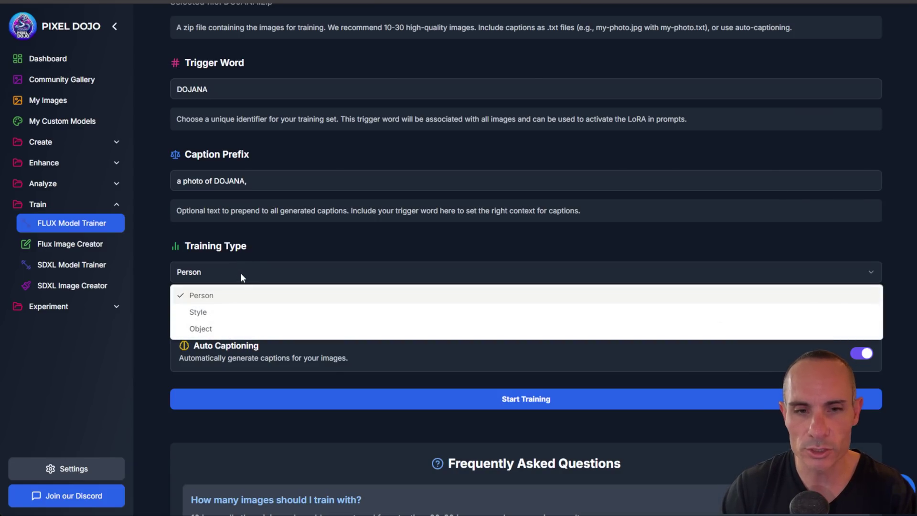
click(269, 259)
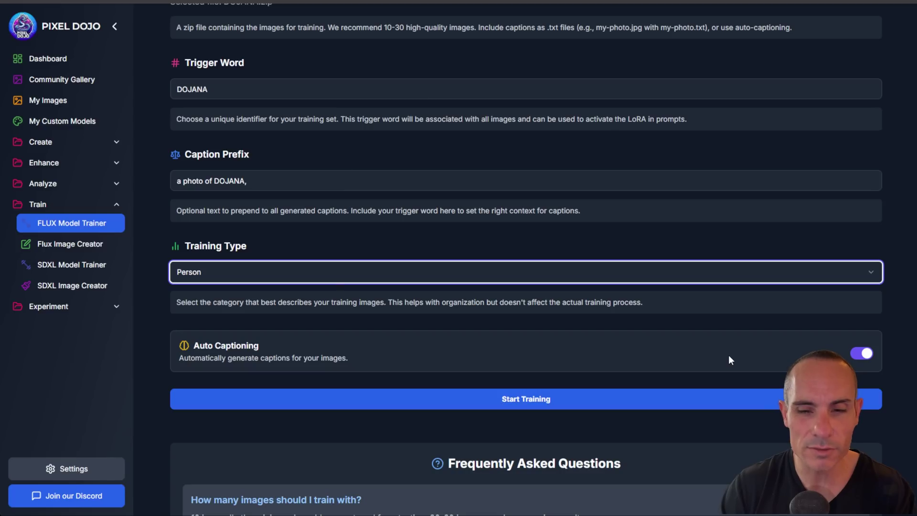
scroll(646, 344, down, 1)
scroll(647, 344, down, 4)
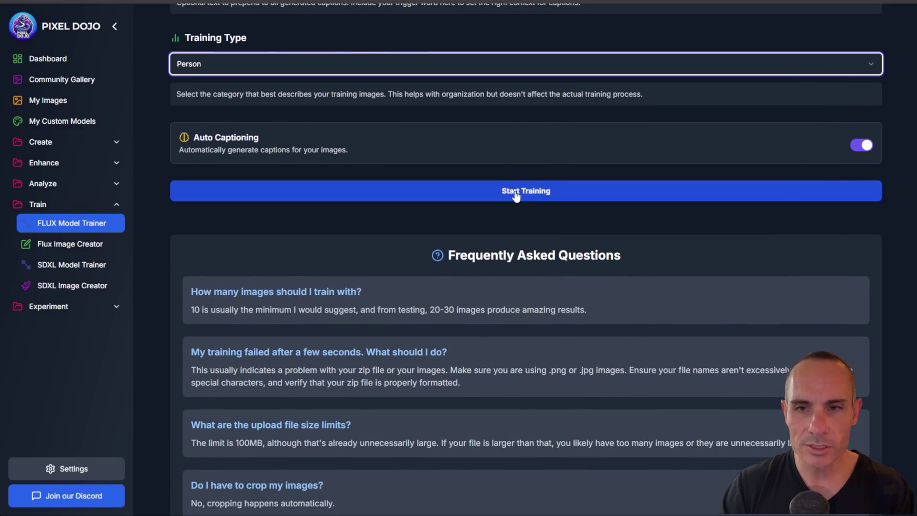
scroll(516, 217, down, 3)
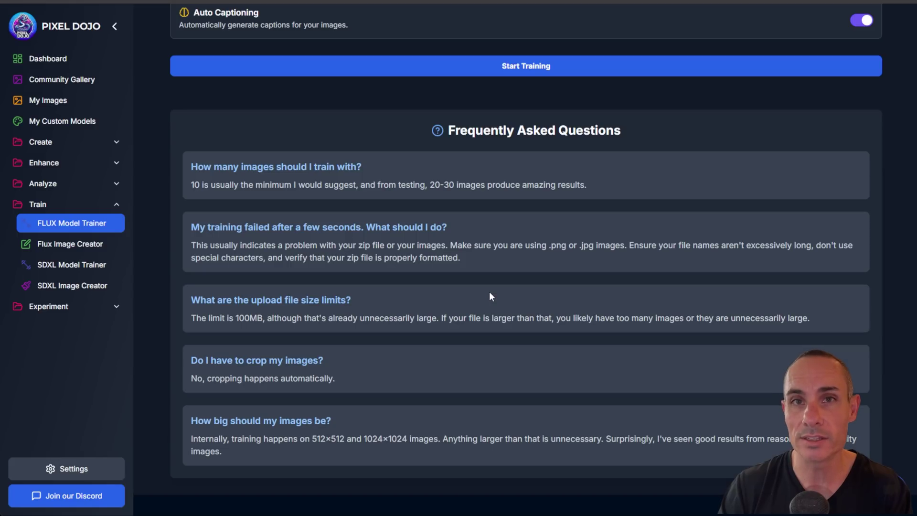
click(95, 222)
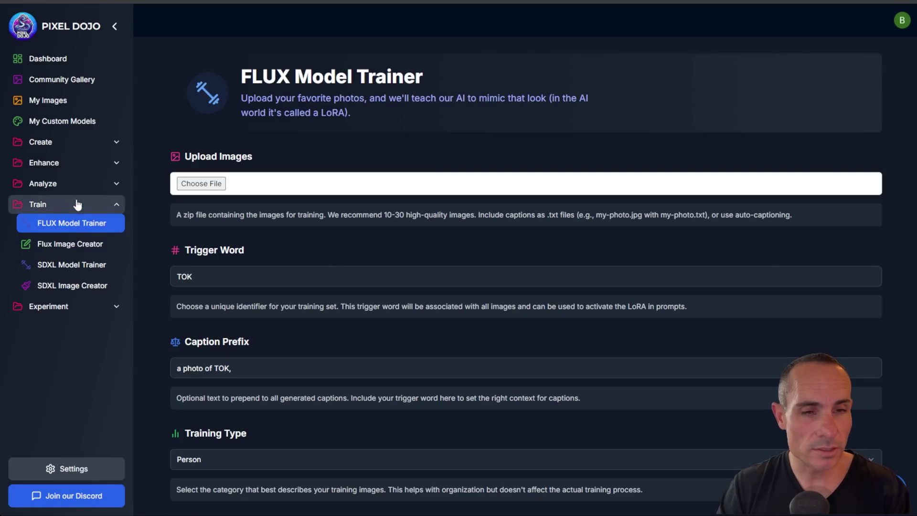
Rename the Unnamed Lora model in My Custom Models to DOJANA.
click(63, 123)
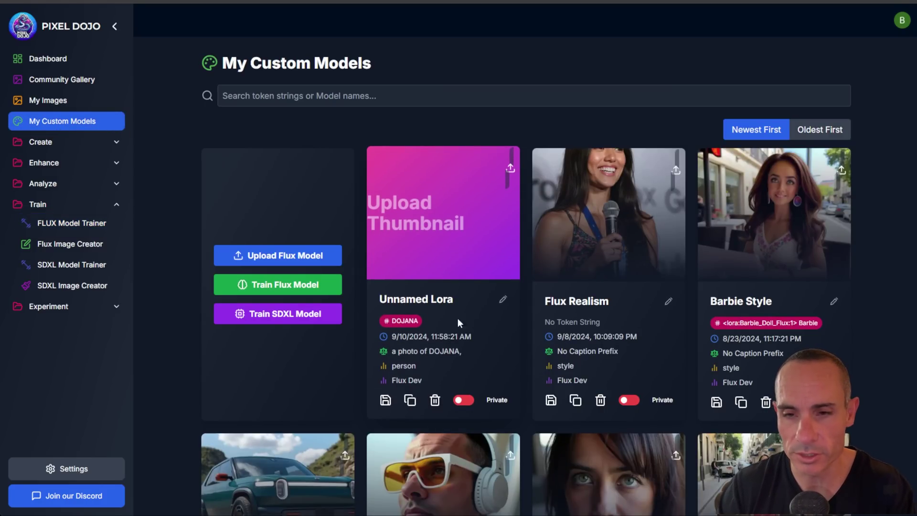
click(501, 300)
click(424, 305)
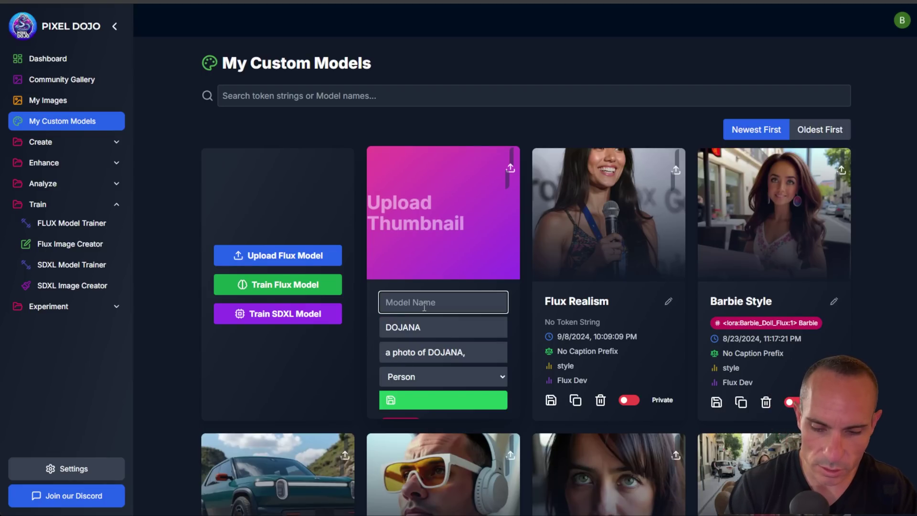
text(DOJANA)
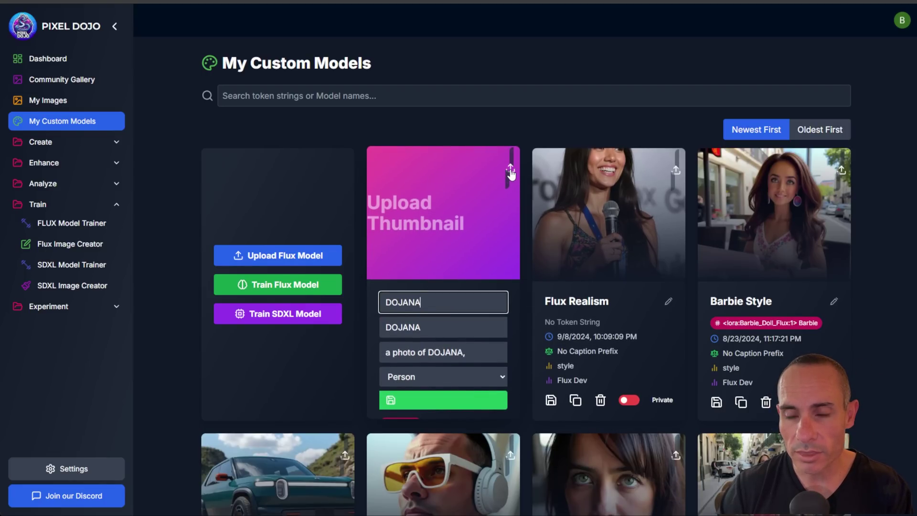
Upload a thumbnail of the woman in a trench coat at a café.
click(511, 169)
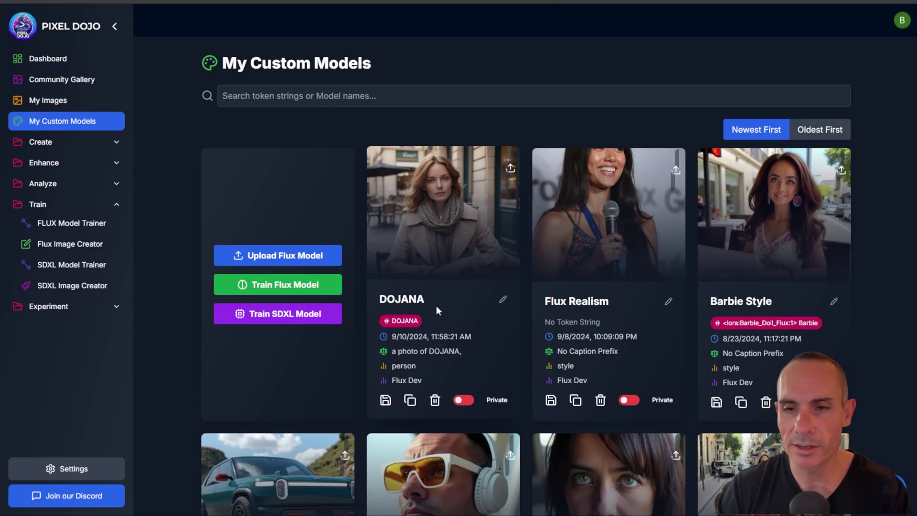
scroll(536, 242, down, 4)
scroll(536, 246, down, 4)
scroll(536, 242, up, 5)
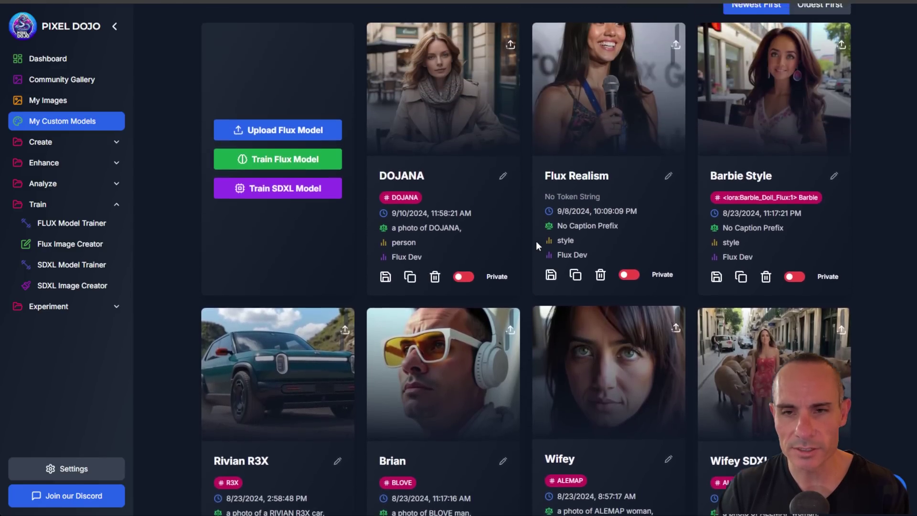
scroll(536, 242, up, 3)
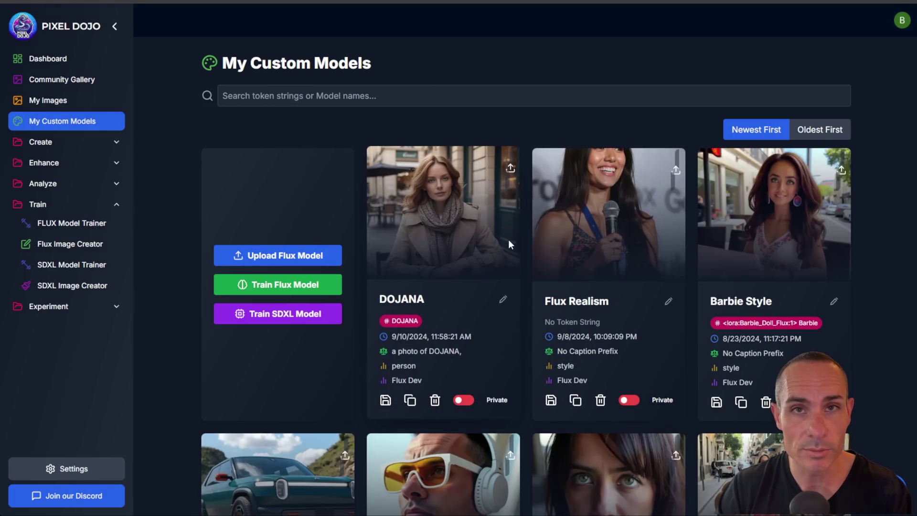
click(104, 148)
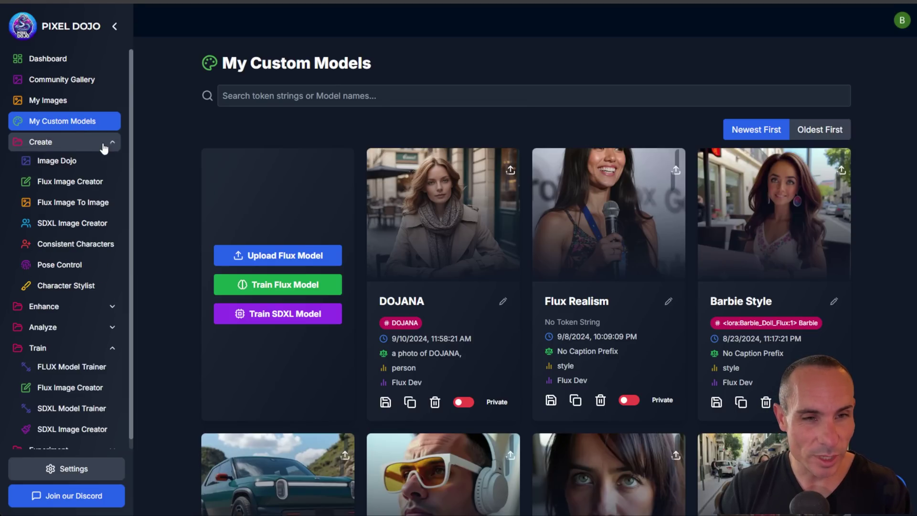
Apply the DOJANA LoRA at 0.80 in the Flux Image Creator.
click(79, 187)
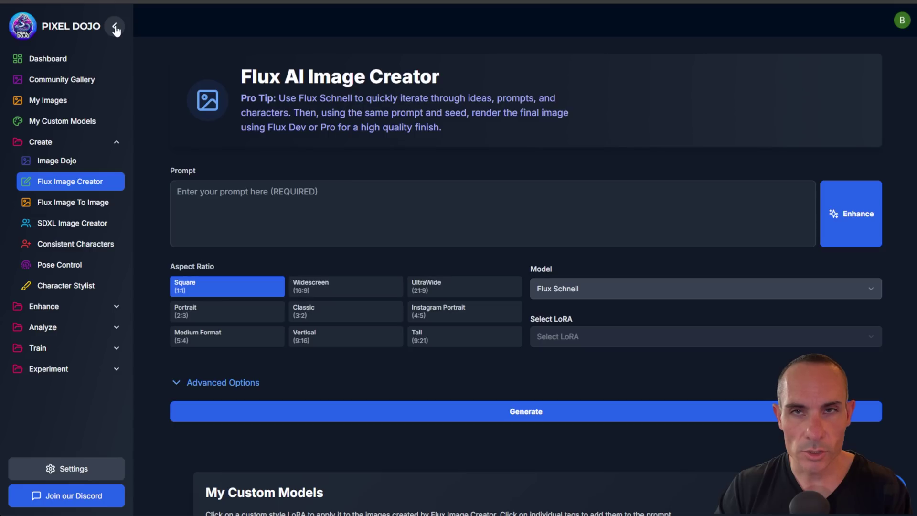
click(115, 27)
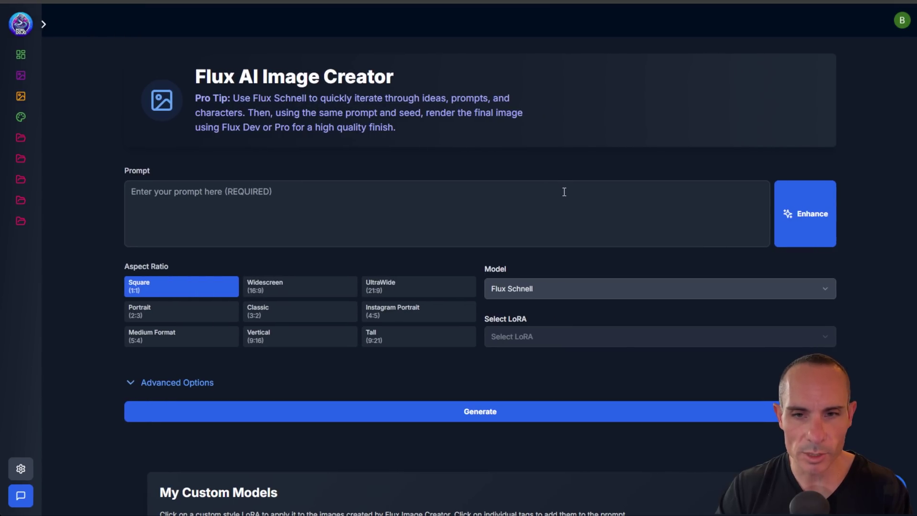
scroll(565, 191, down, 2)
scroll(465, 344, down, 4)
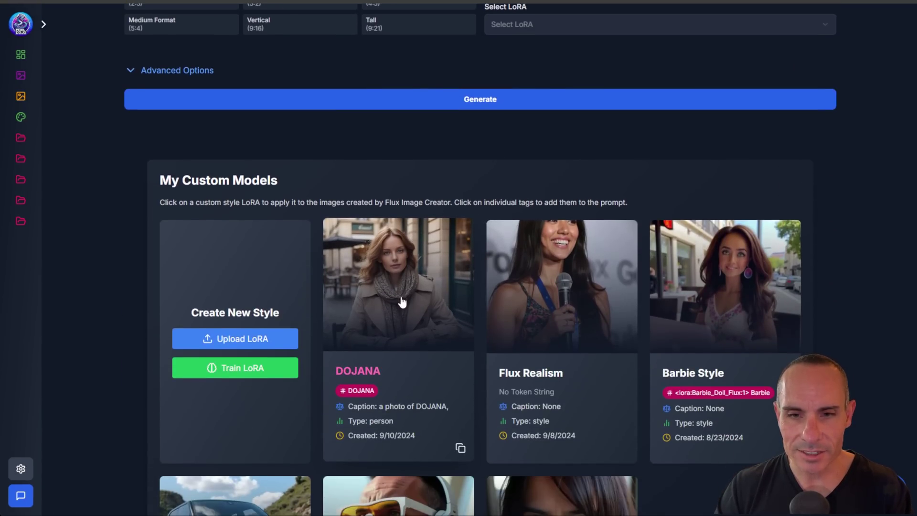
scroll(460, 191, up, 6)
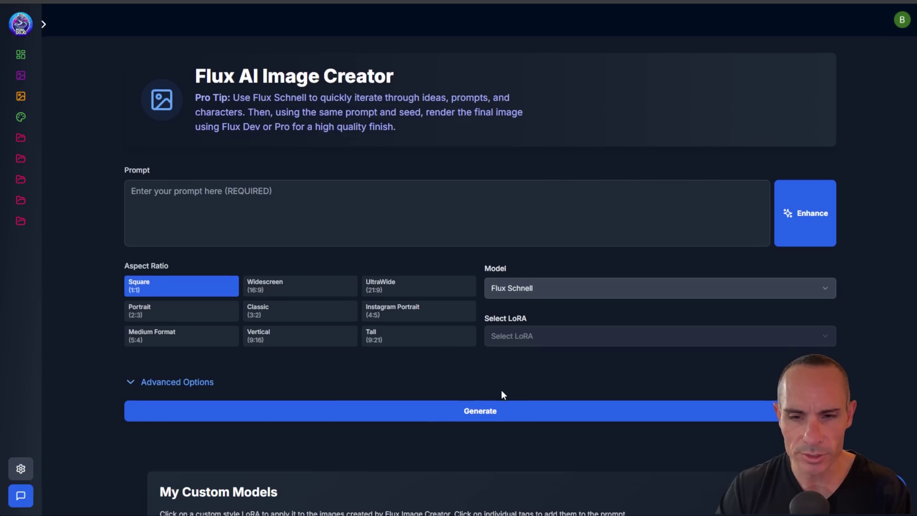
scroll(501, 392, down, 8)
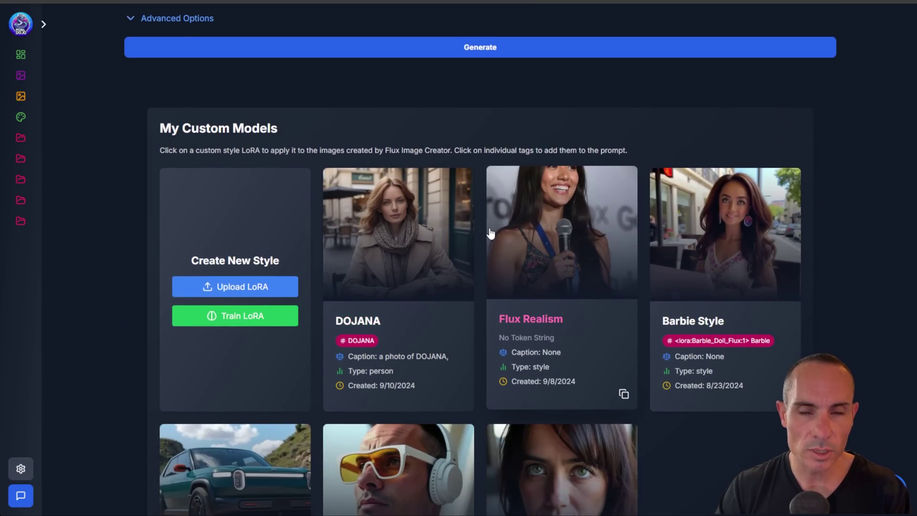
click(388, 231)
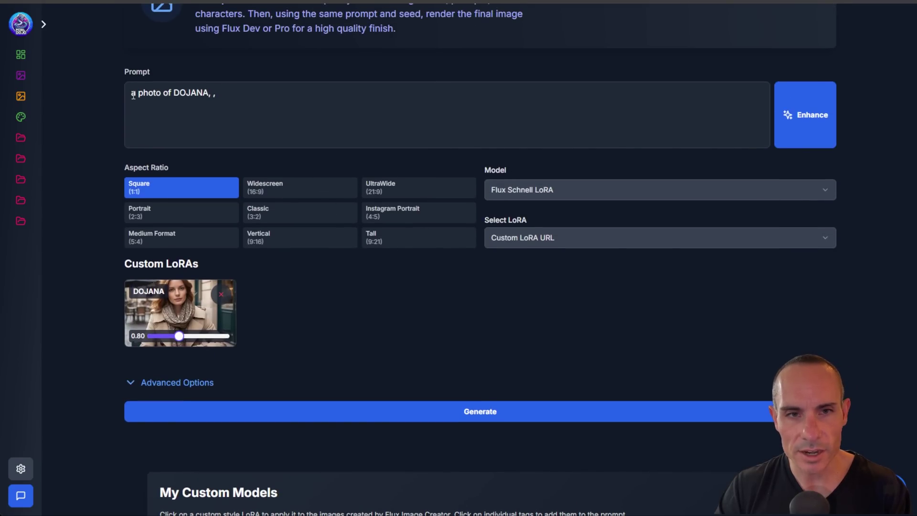
Delete the trailing commas so the prompt reads 'a photo of DOJANA'.
drag(130, 93, 229, 91)
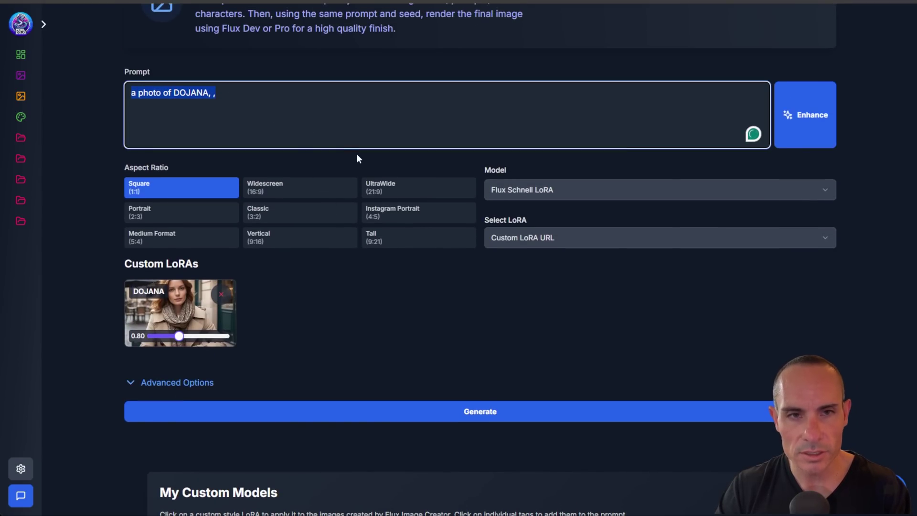
click(234, 96)
key(BackSpace)
key(BackSpace)
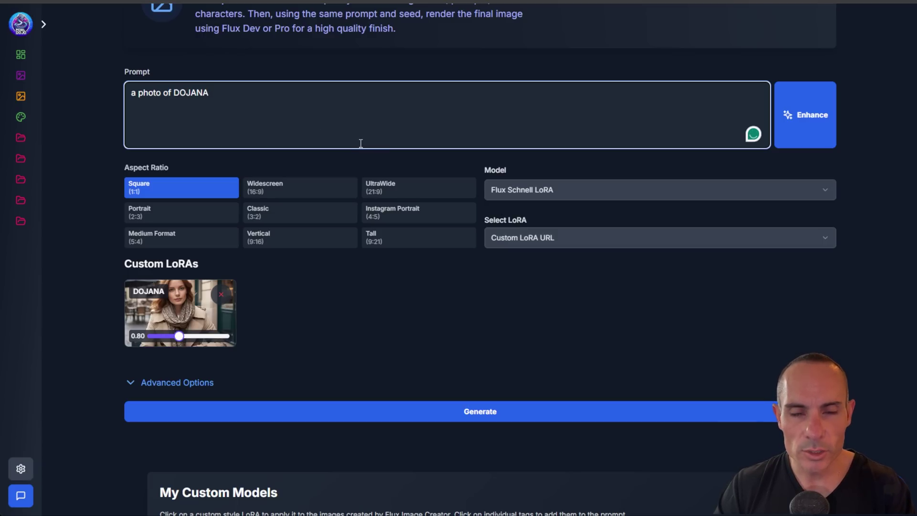
Generate and save a 4:5 Instagram Portrait of DOJANA using the Flux Dev/LoRA model.
click(409, 217)
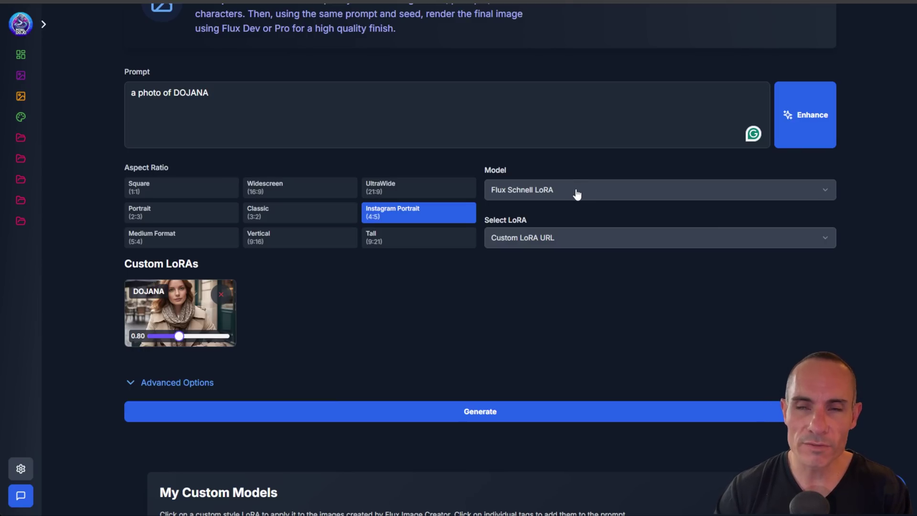
click(577, 193)
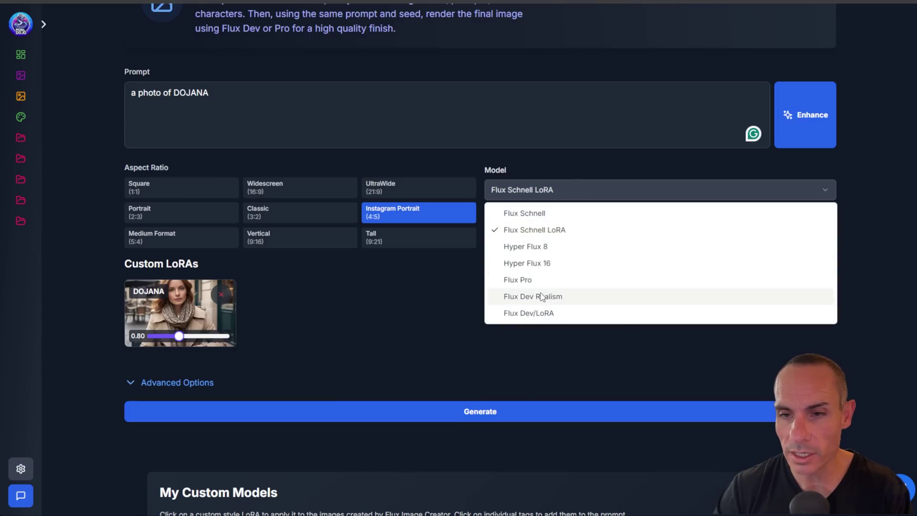
click(548, 314)
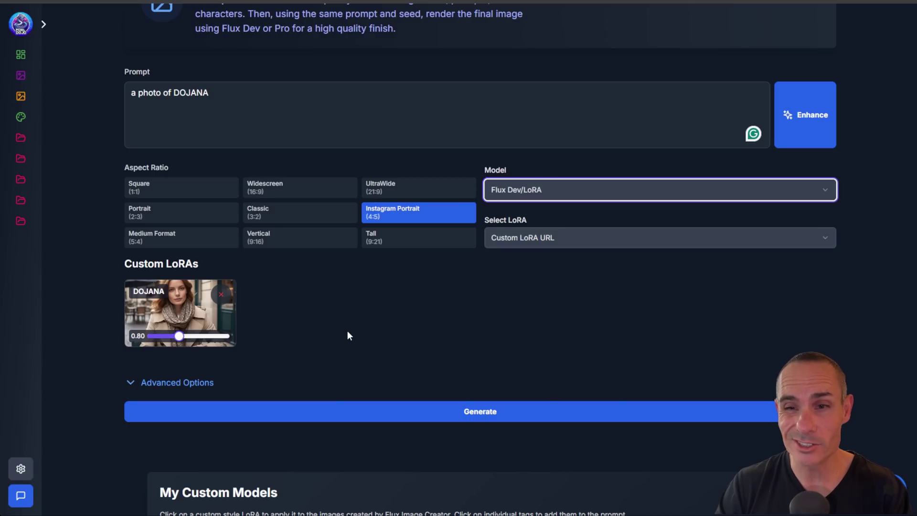
click(484, 418)
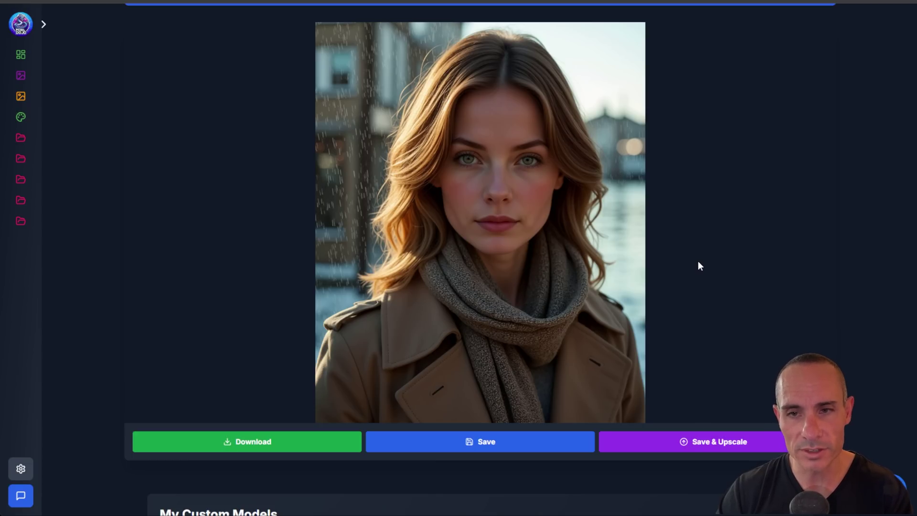
click(493, 442)
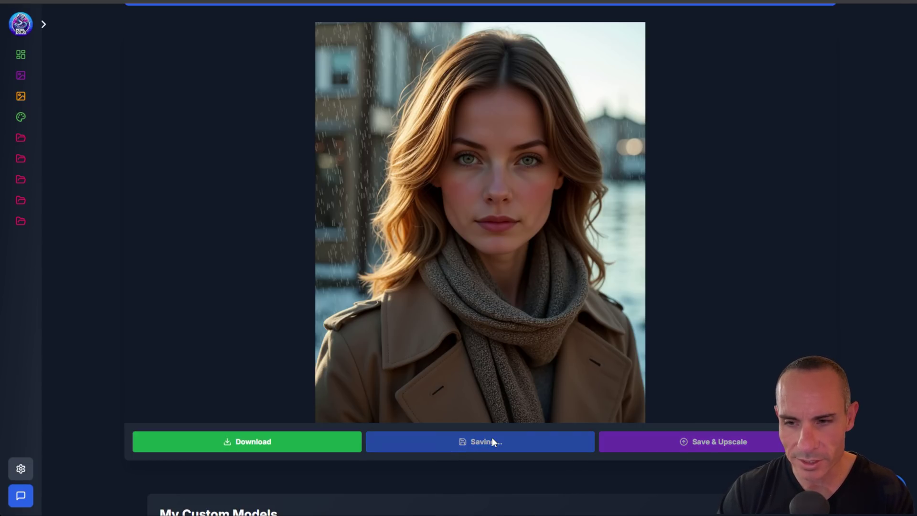
Append 'at a cafe in lisbon' to the prompt and enhance it into a detailed description.
scroll(731, 313, up, 10)
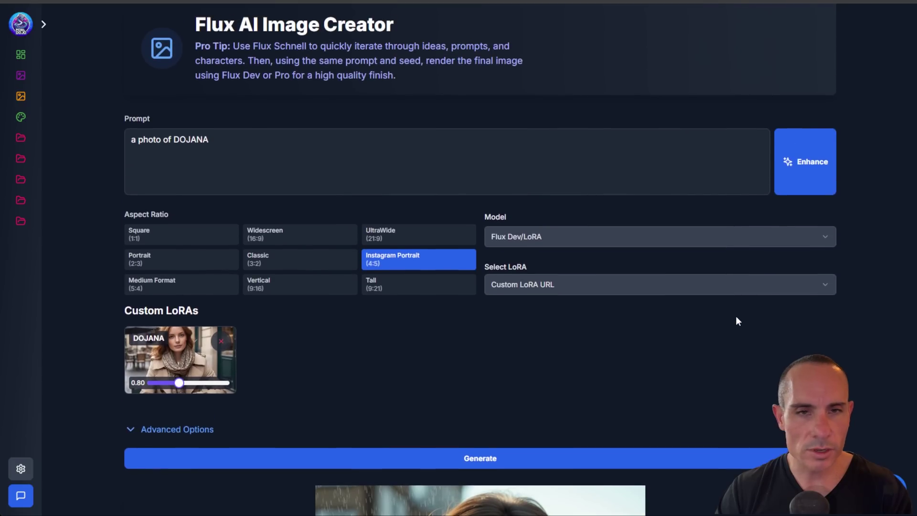
click(236, 138)
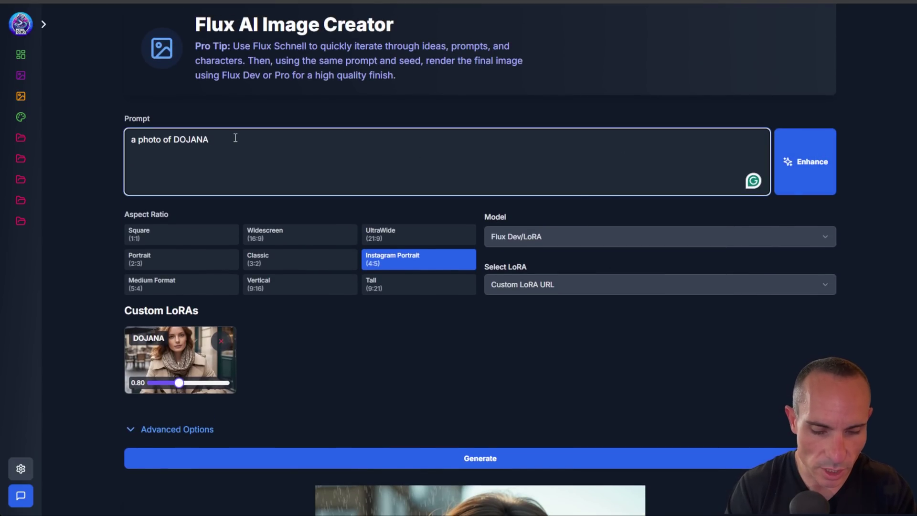
text(at a cafe in lisbon)
click(811, 151)
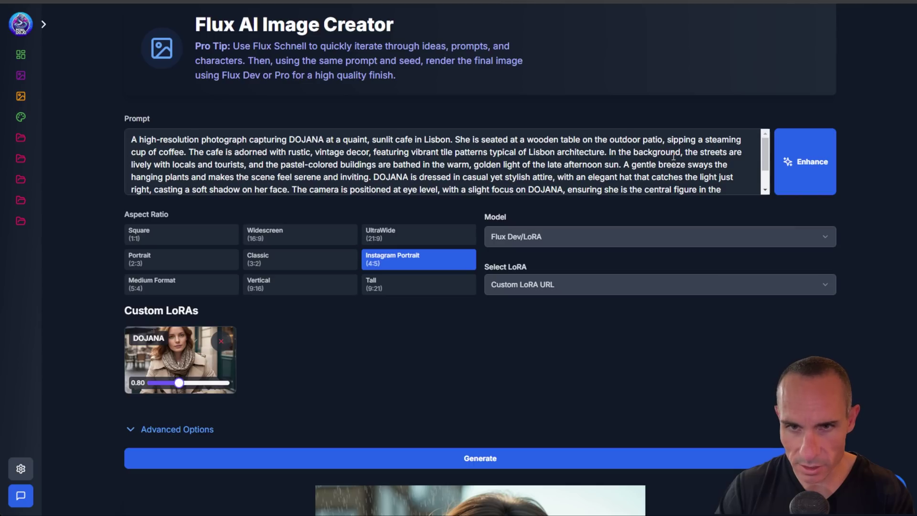
Generate two versions of the DOJANA Lisbon cafe image.
scroll(673, 156, down, 2)
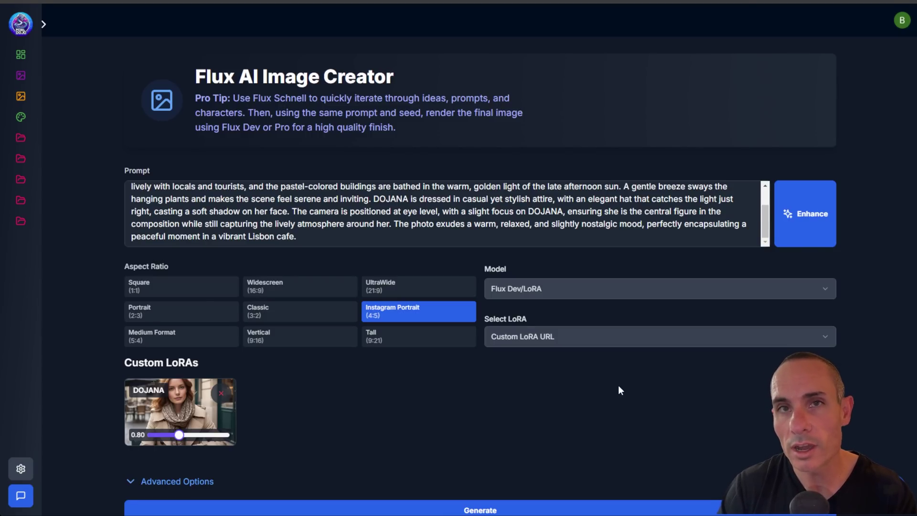
scroll(619, 386, down, 3)
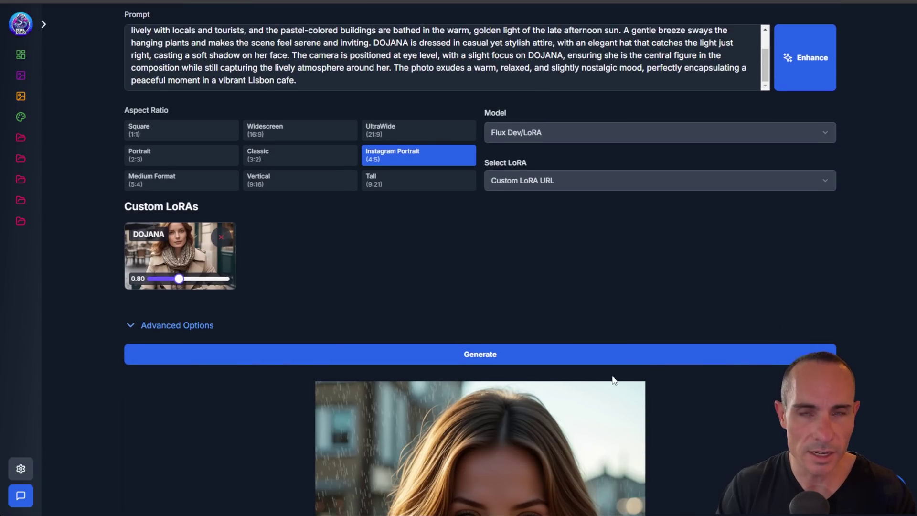
click(480, 356)
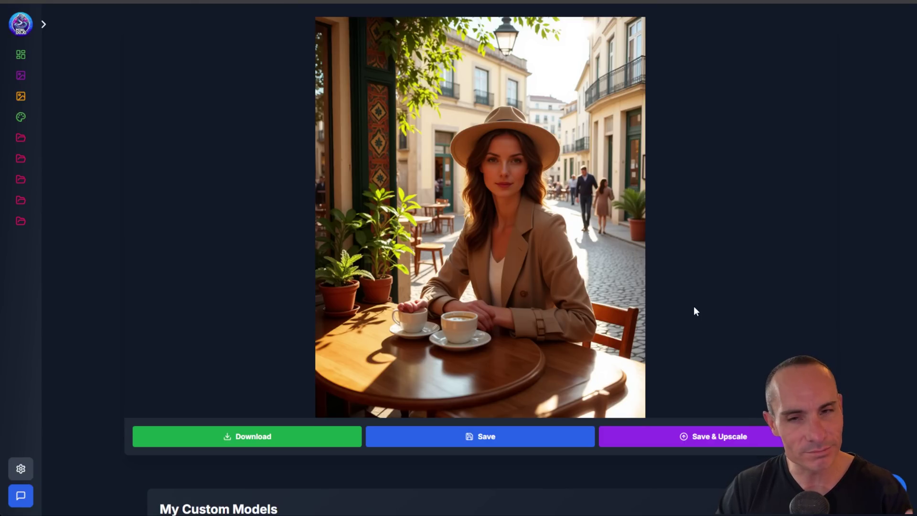
scroll(696, 311, up, 4)
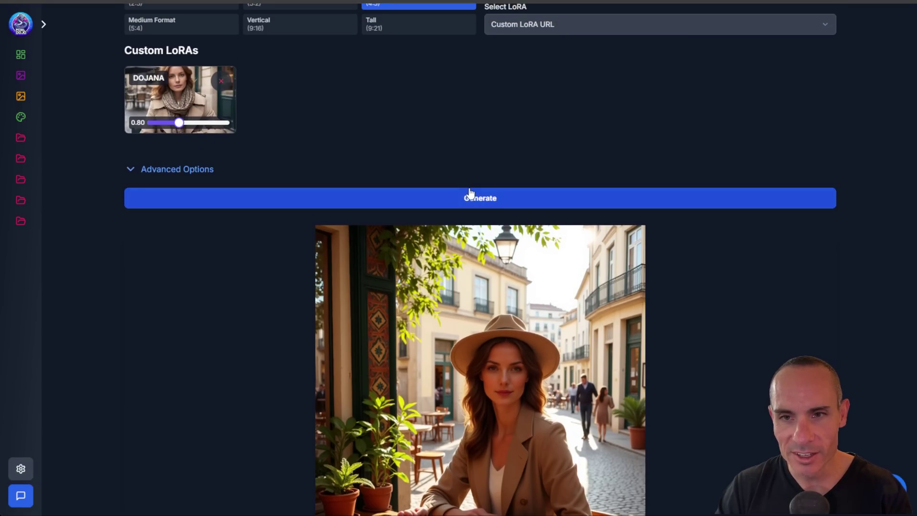
click(482, 198)
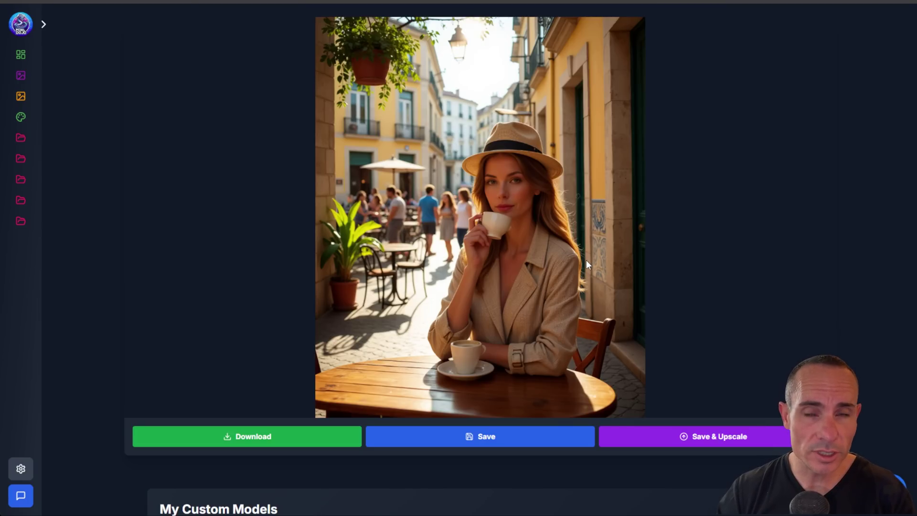
Replace the cafe prompt with 'A high-resolution photograph capturing DOJANA as a superhero woman' and generate.
scroll(586, 265, up, 7)
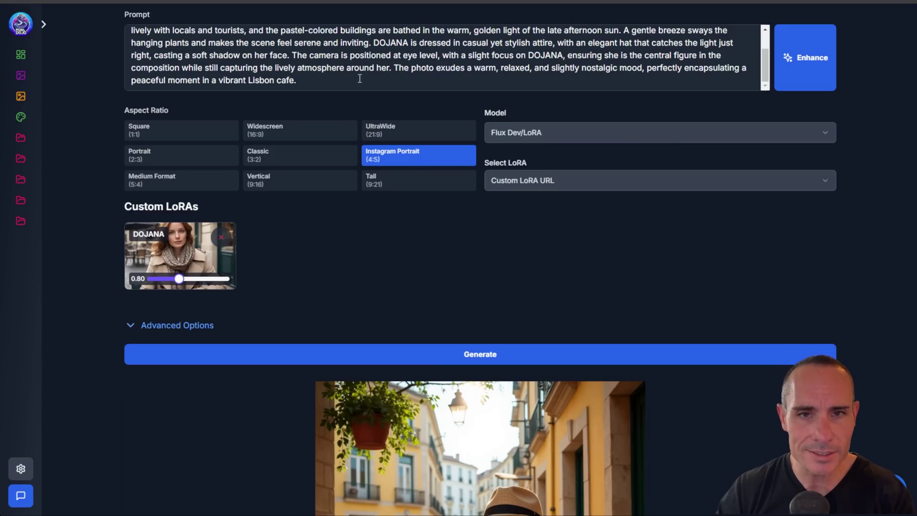
drag(356, 78, 329, 191)
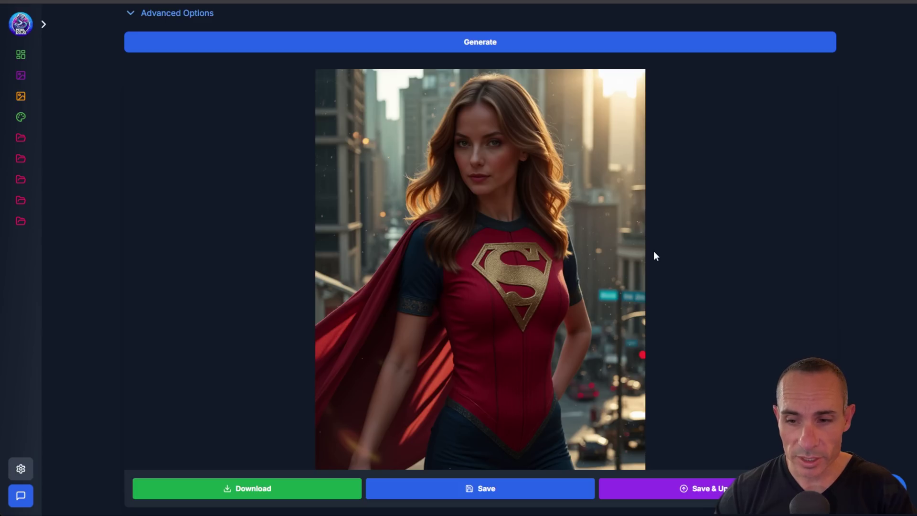
scroll(655, 253, down, 1)
scroll(655, 254, up, 1)
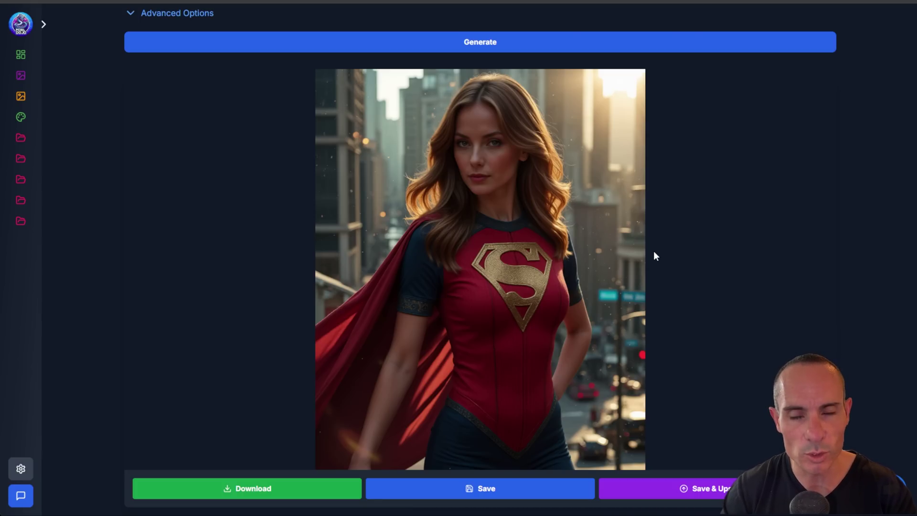
scroll(655, 256, up, 2)
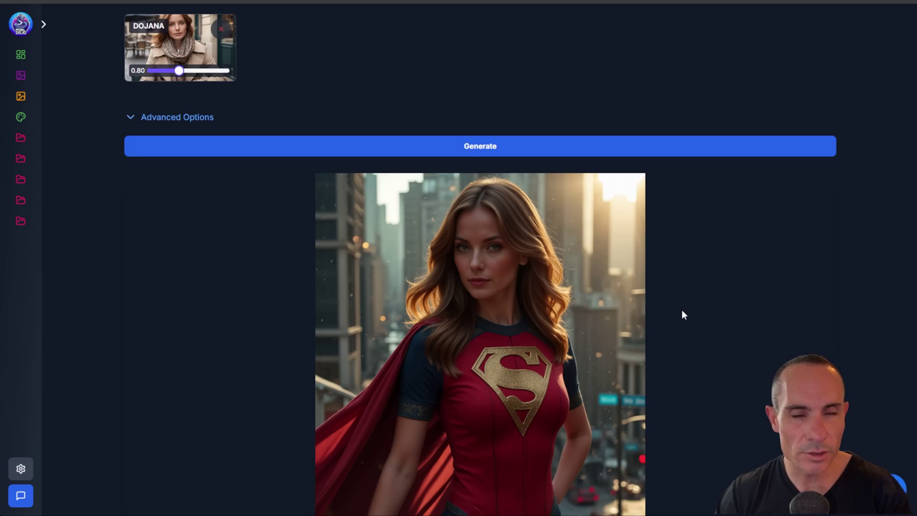
scroll(683, 314, down, 1)
scroll(683, 315, up, 6)
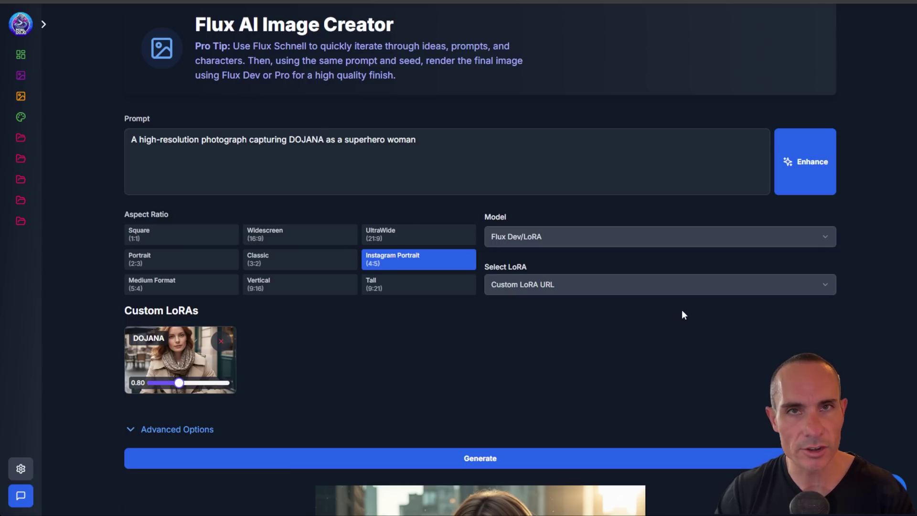
scroll(684, 314, down, 15)
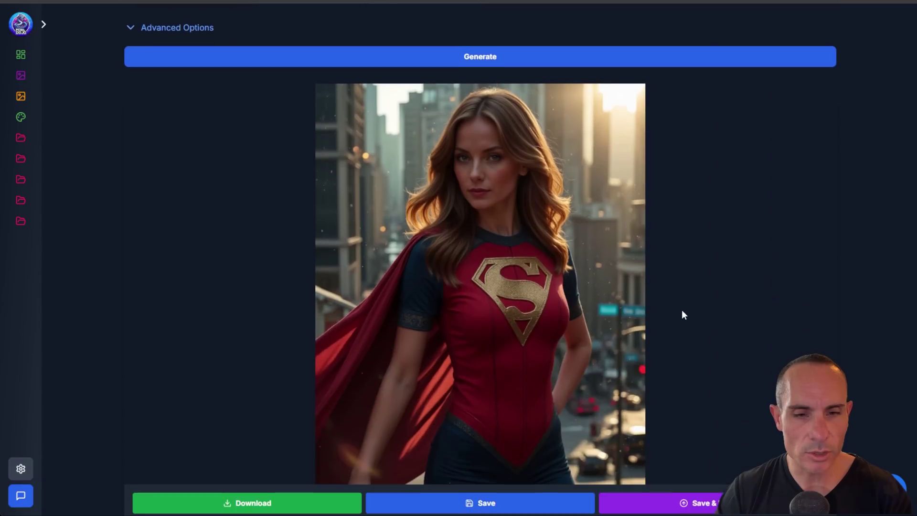
scroll(683, 315, down, 3)
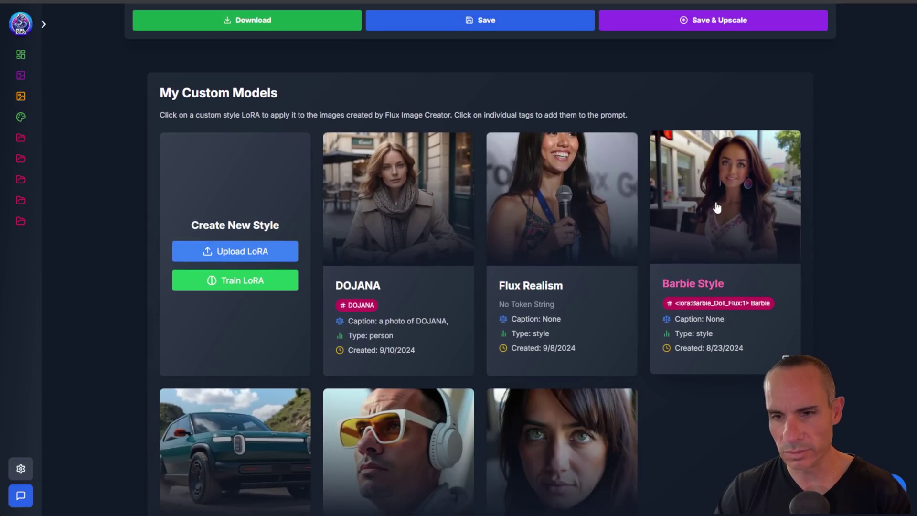
Add the Barbie Style LoRA at 0.75 strength and generate the pink DOJANA superhero image.
scroll(565, 229, down, 3)
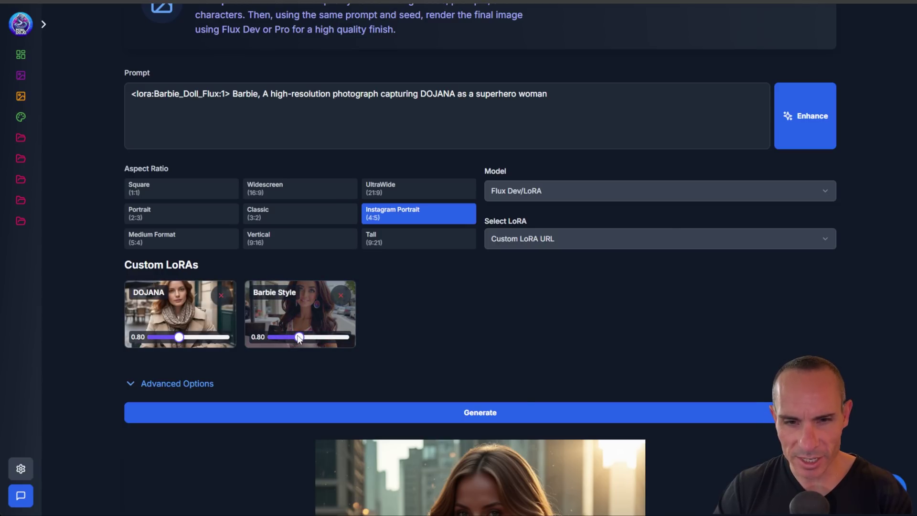
drag(299, 337, 298, 338)
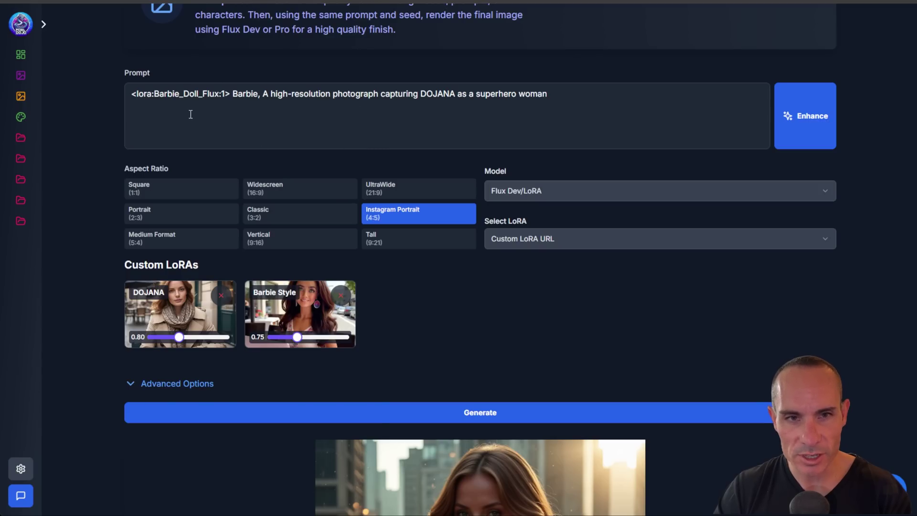
drag(132, 94, 259, 94)
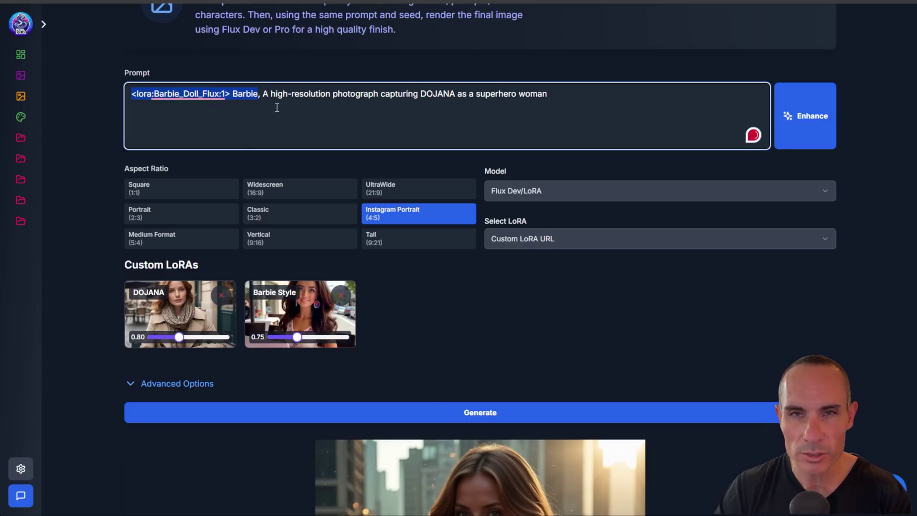
click(486, 414)
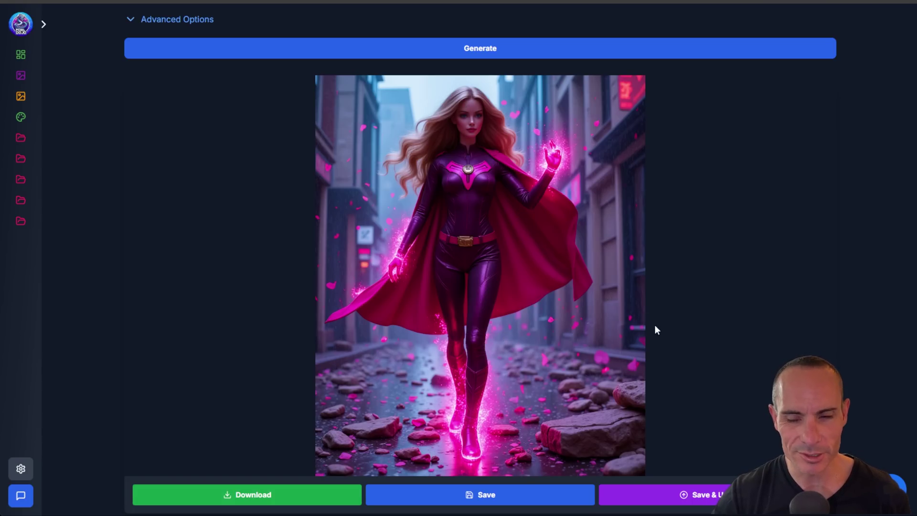
scroll(487, 266, up, 6)
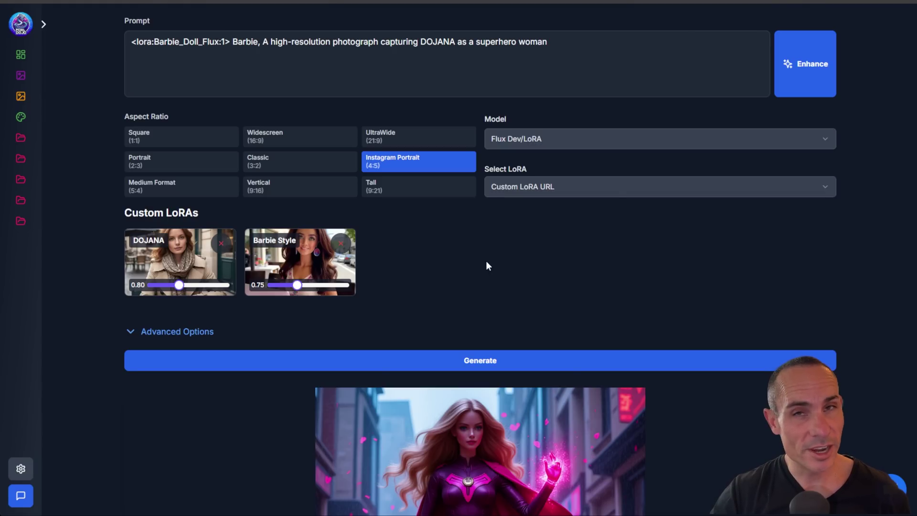